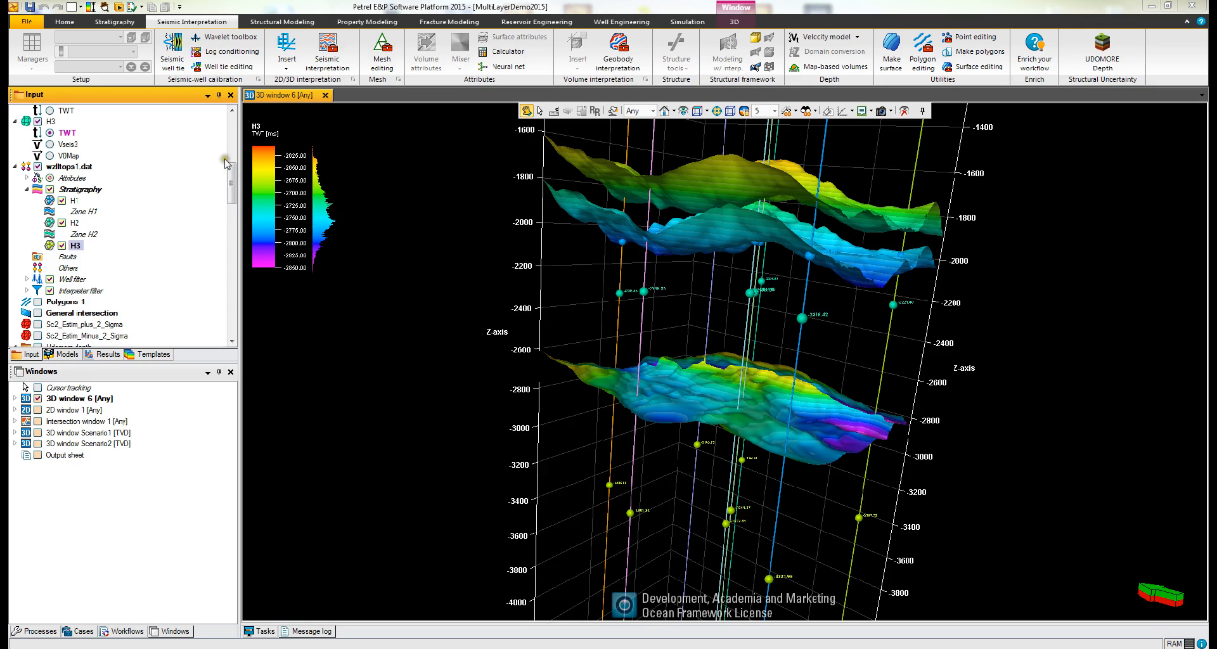
Step: Examine the H1, H2 and H3 time horizons in the 3D view by toggling each surface's visibility
click(232, 184)
drag(232, 184, 231, 157)
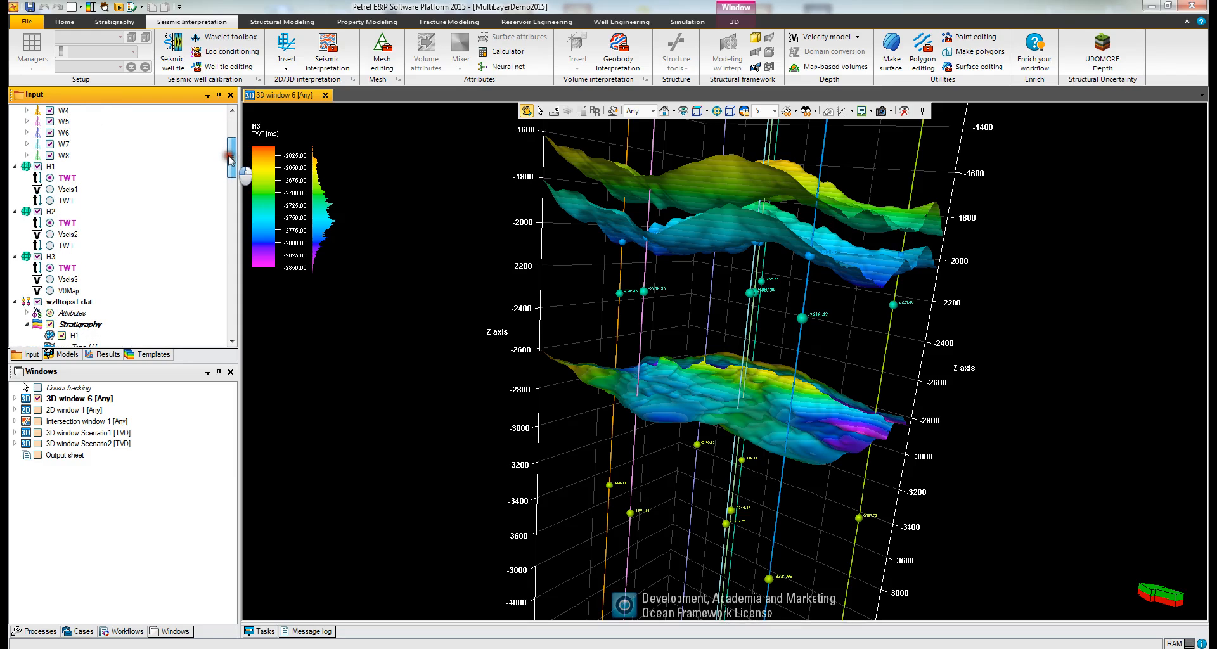
drag(726, 260, 654, 261)
click(37, 166)
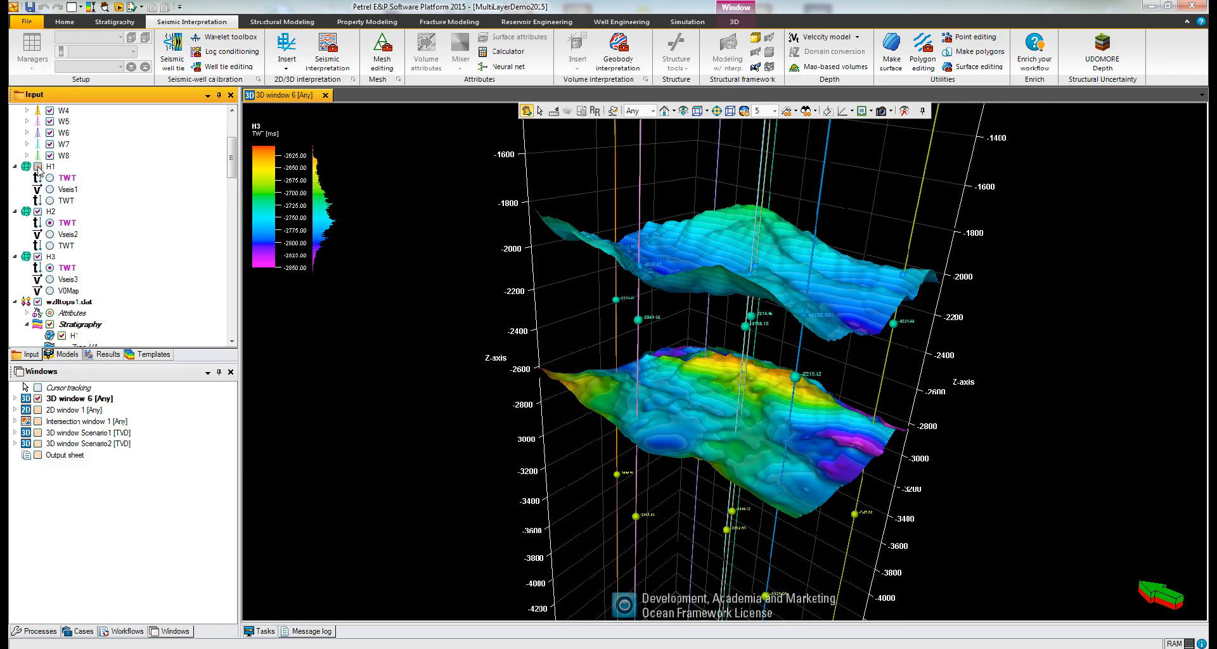
click(38, 166)
click(38, 211)
click(38, 211)
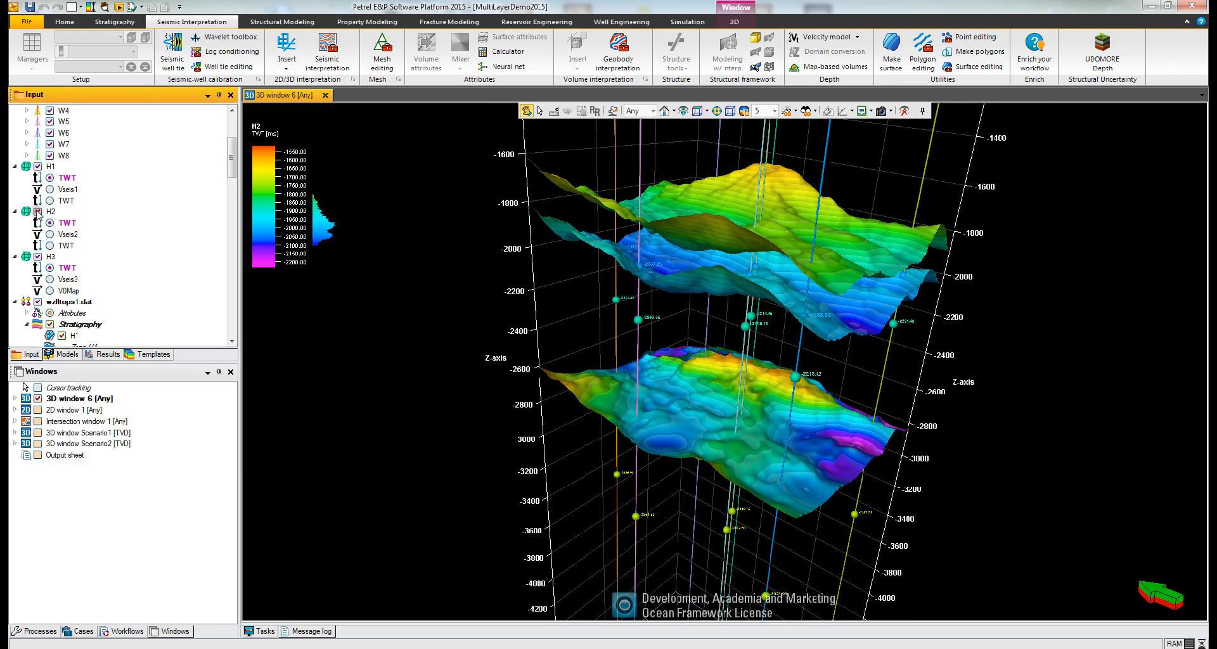
click(37, 256)
click(37, 256)
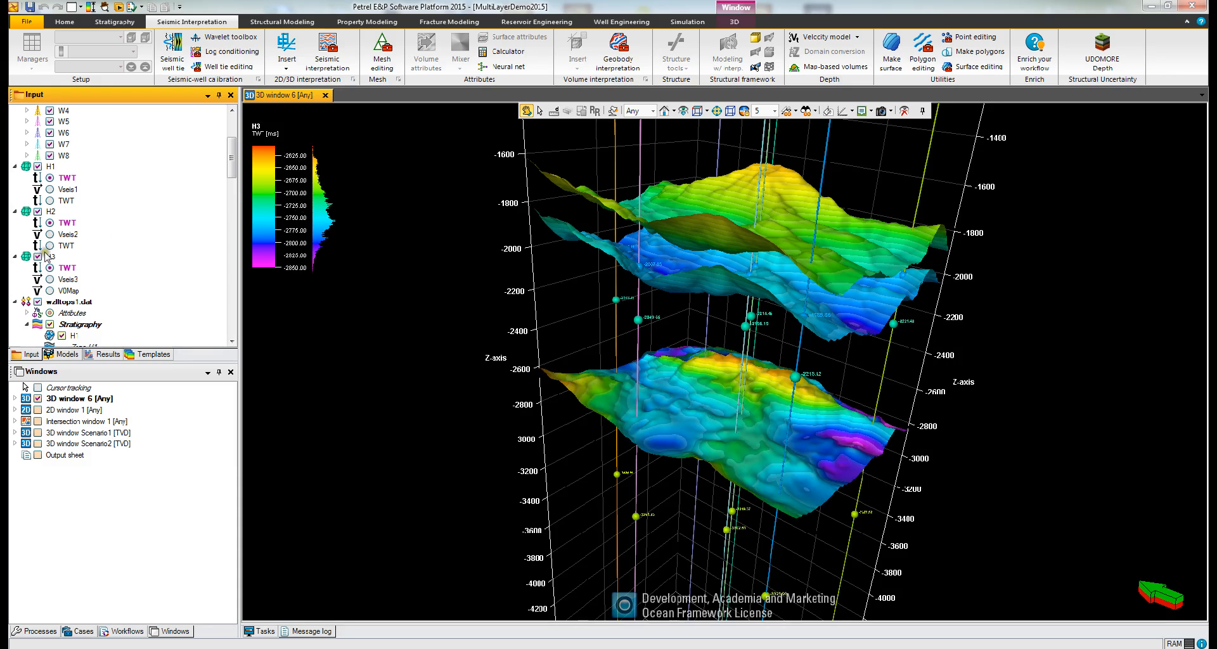
Step: Examine the H1 and H2 well tops and the H2 surface's Vseis2 attribute, restoring the TWT display
drag(231, 158, 222, 180)
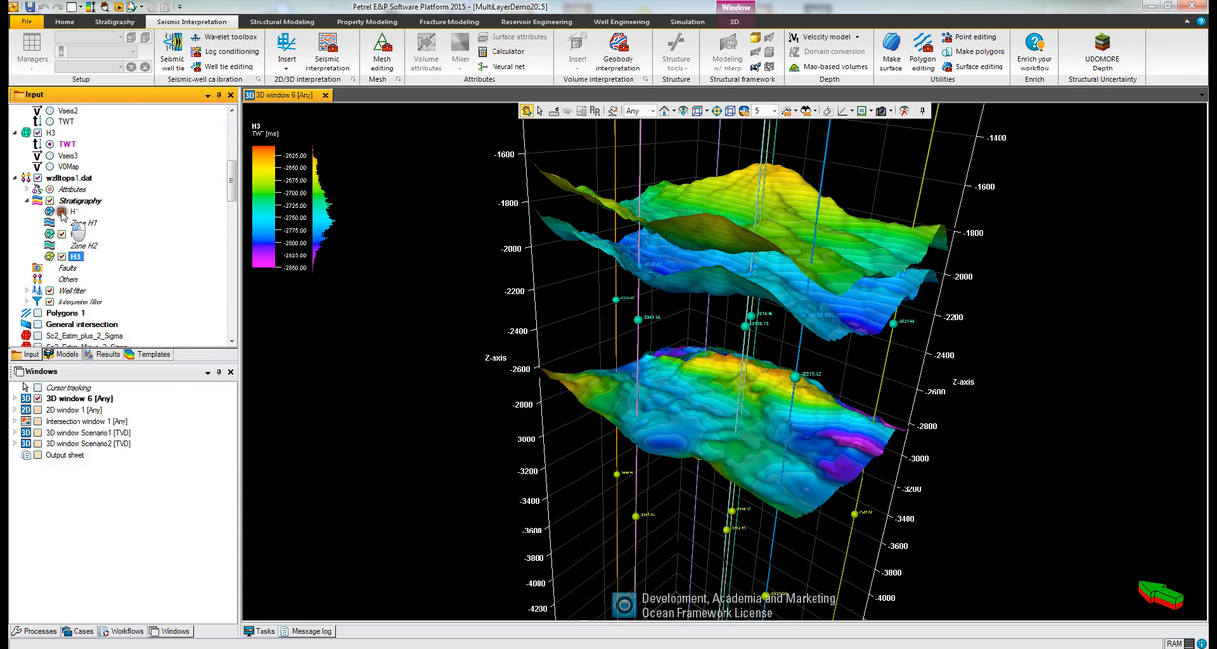
click(61, 234)
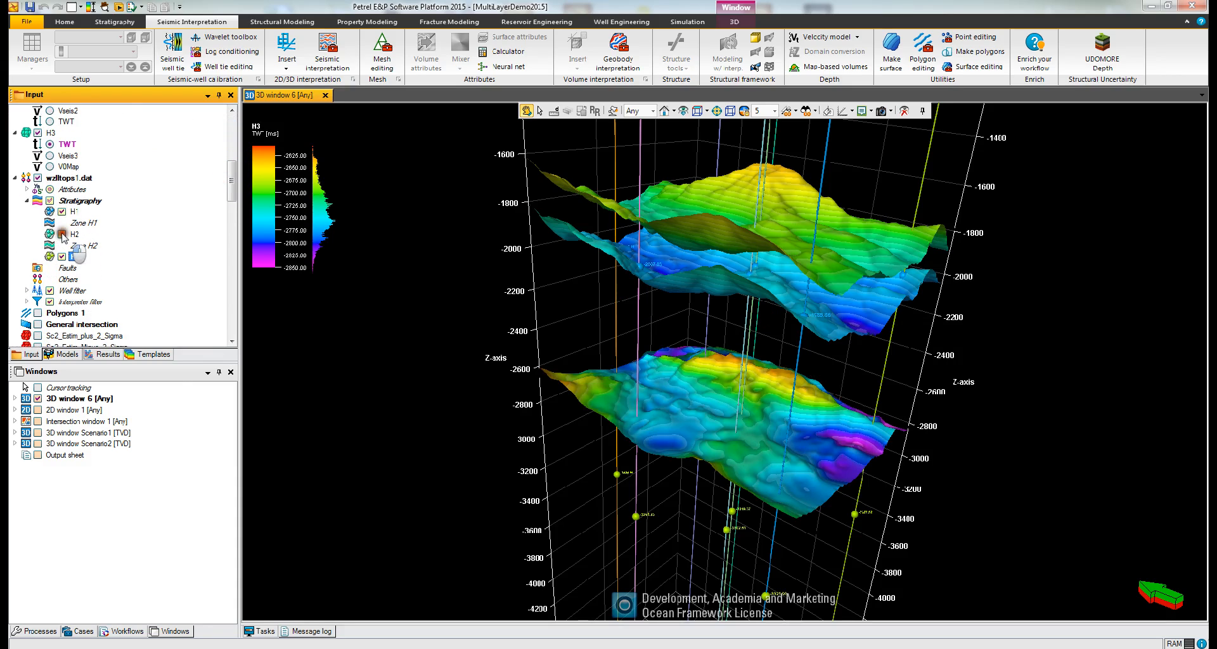
drag(231, 185, 231, 167)
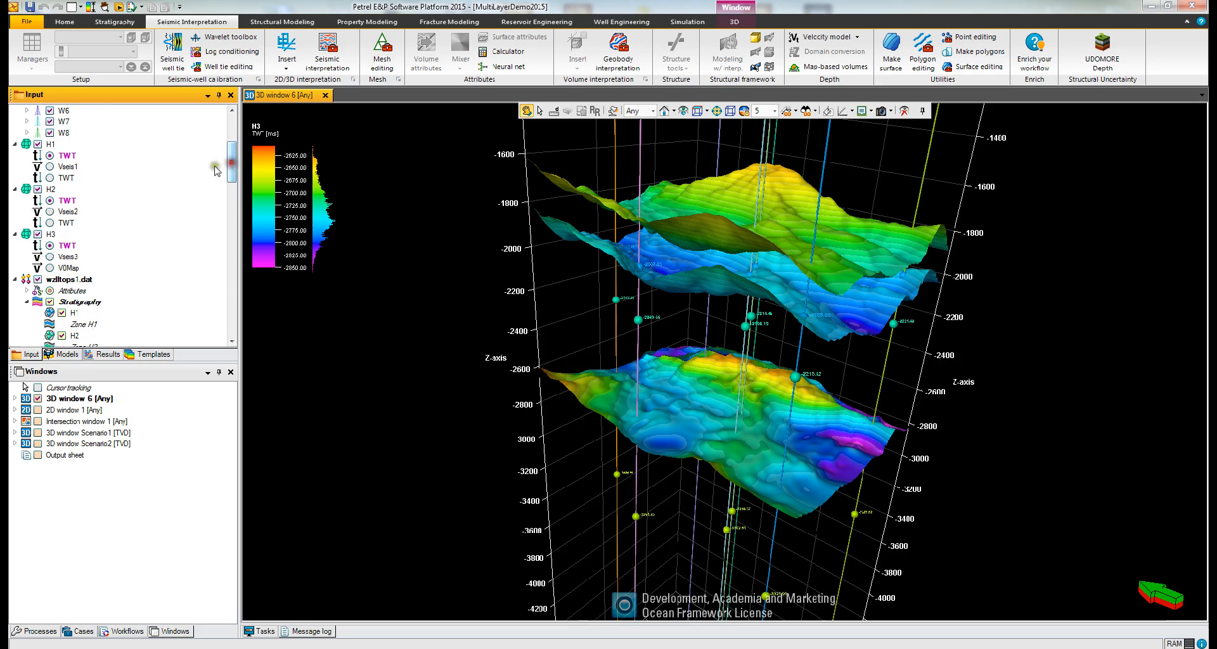
click(49, 211)
click(49, 200)
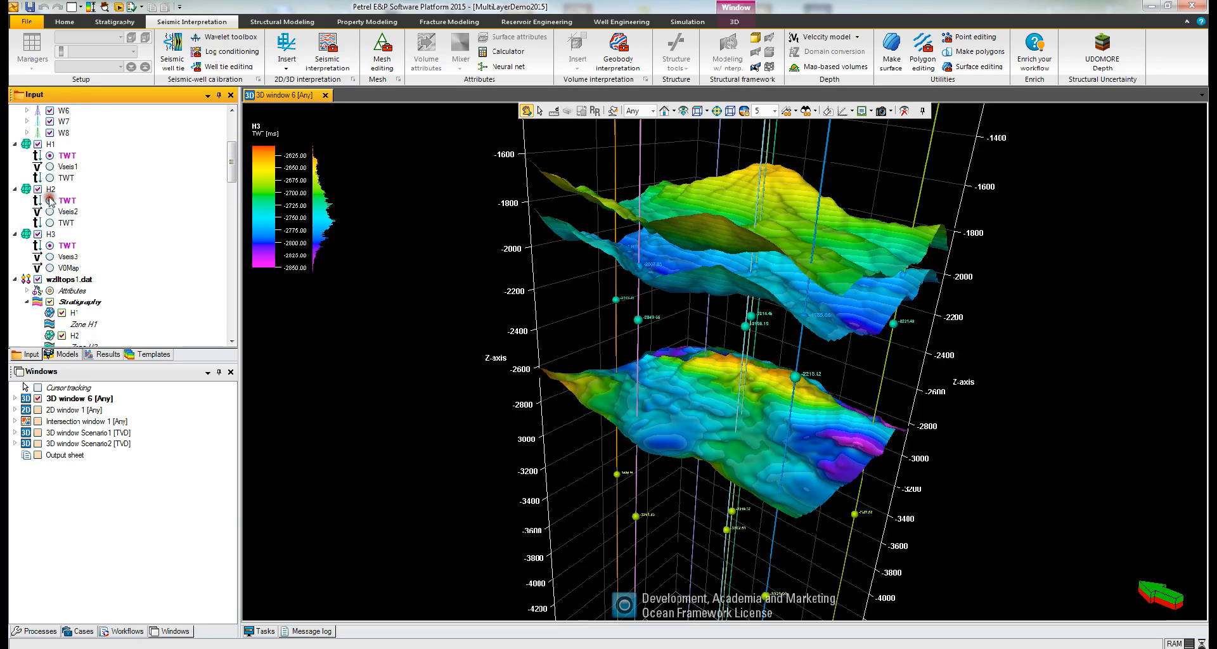
drag(231, 163, 231, 137)
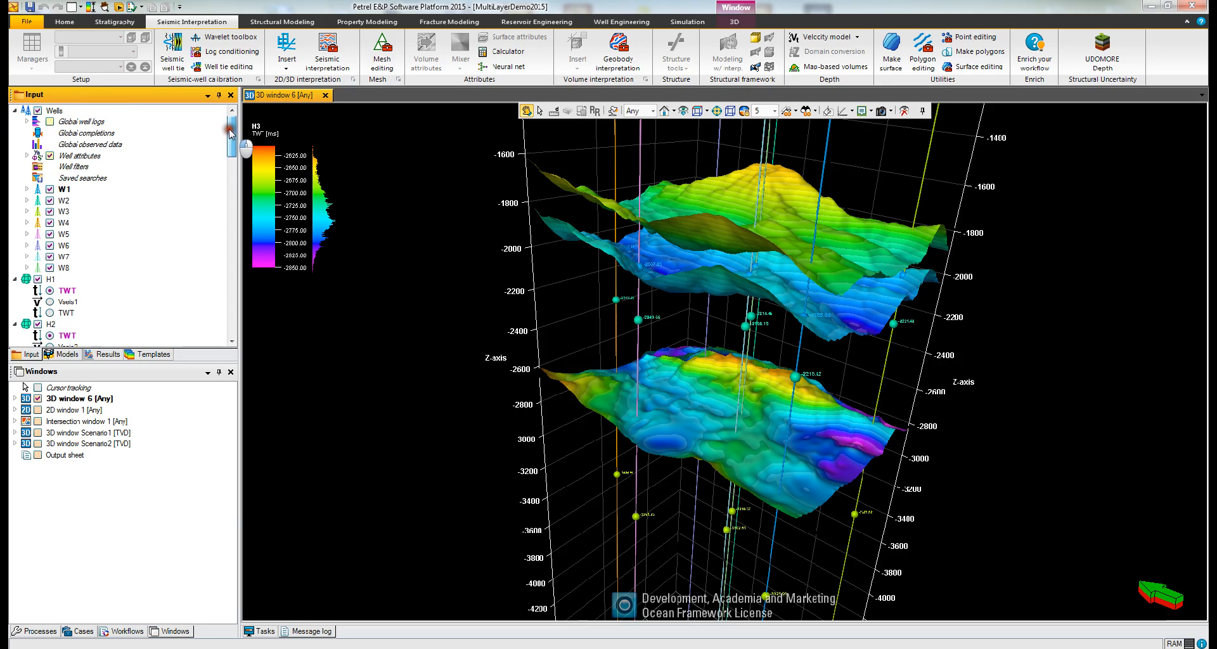
Step: Start UDOMORE Depth and rename the scenario as Depth scenario Test
click(1095, 50)
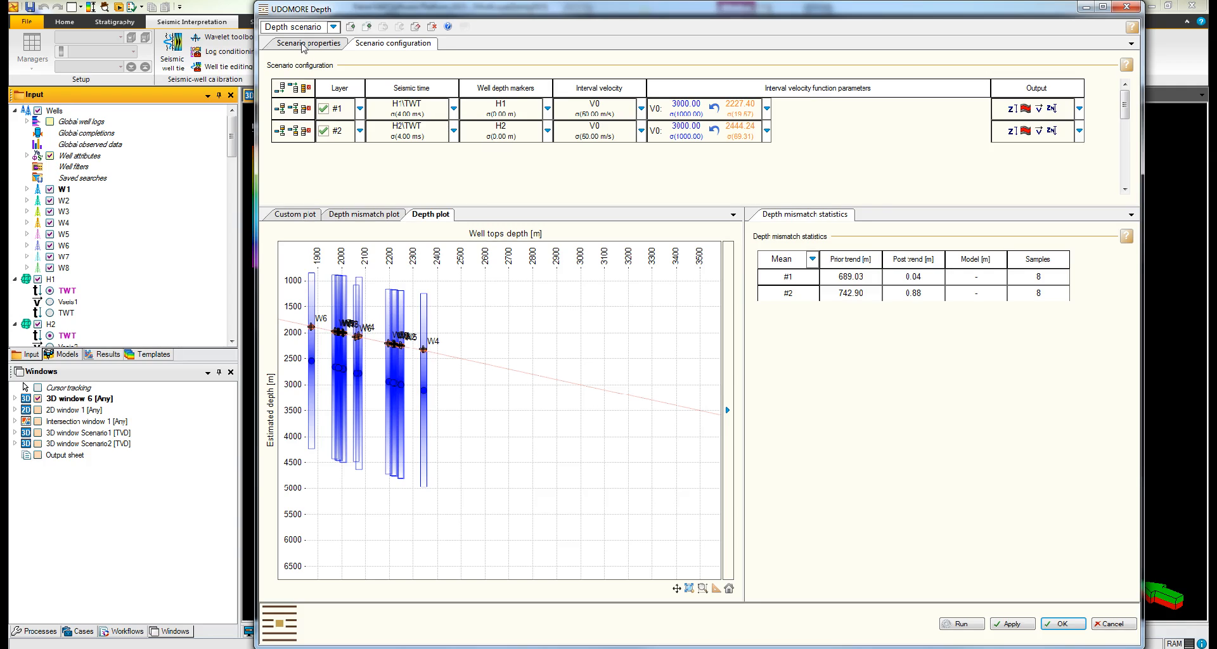
click(302, 45)
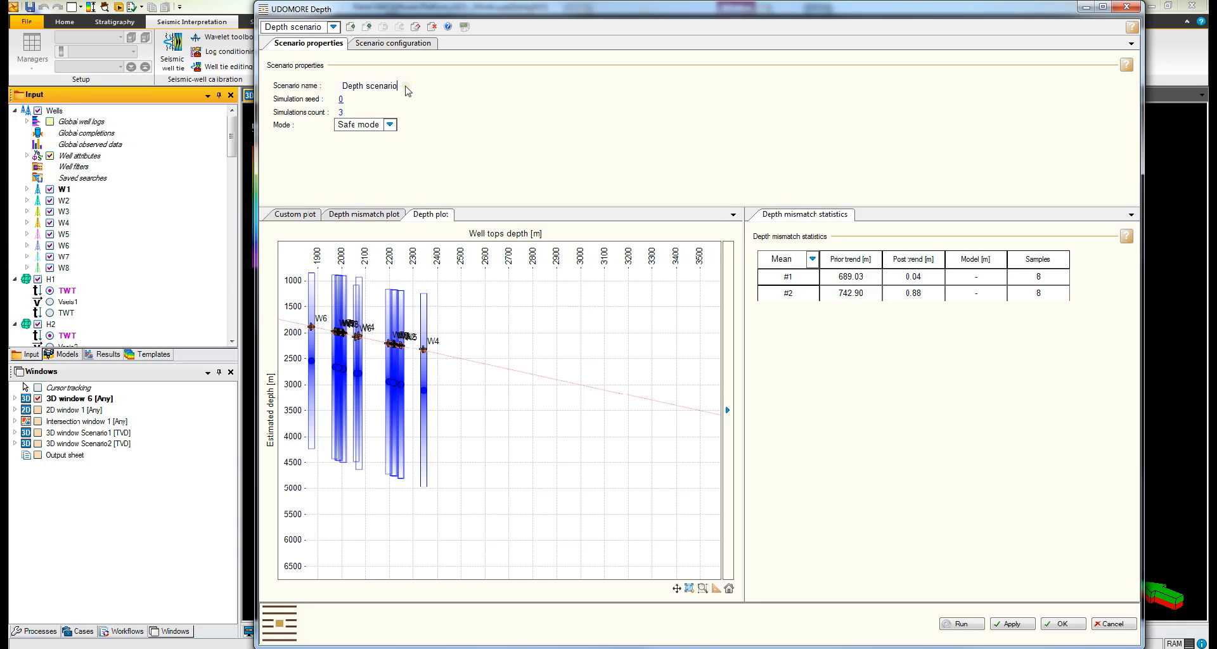
text(Test)
key(Return)
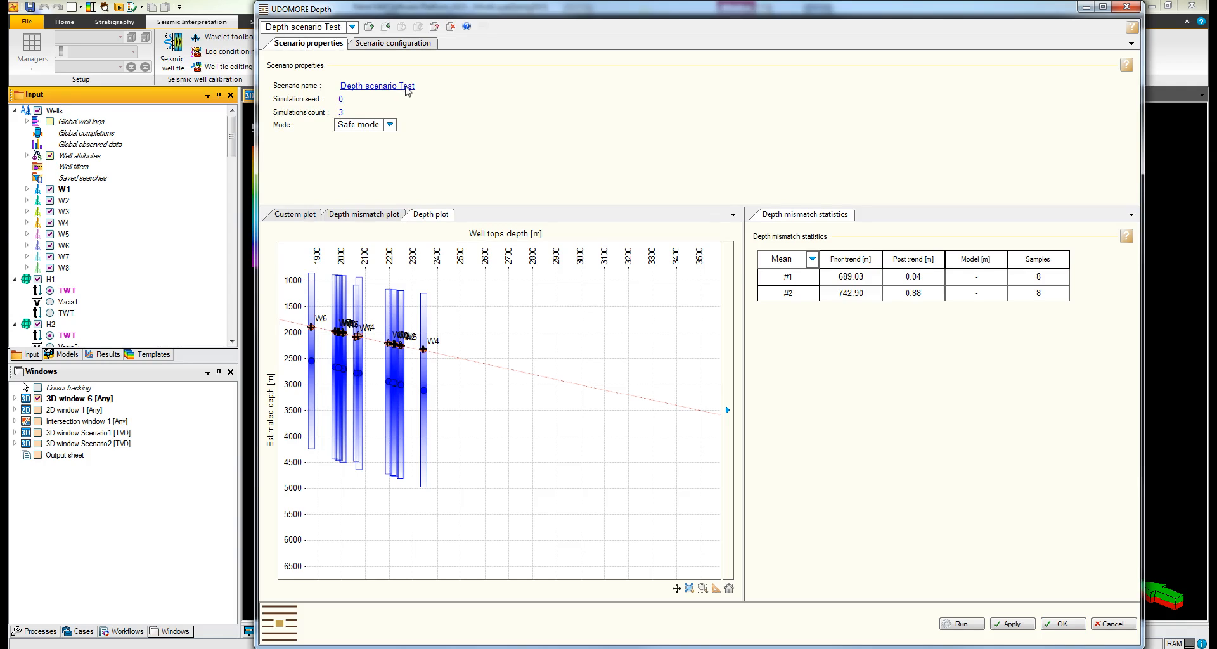
Step: Add a third layer below layer #2 in the scenario configuration and assign H3's TWT map as its seismic time
click(393, 43)
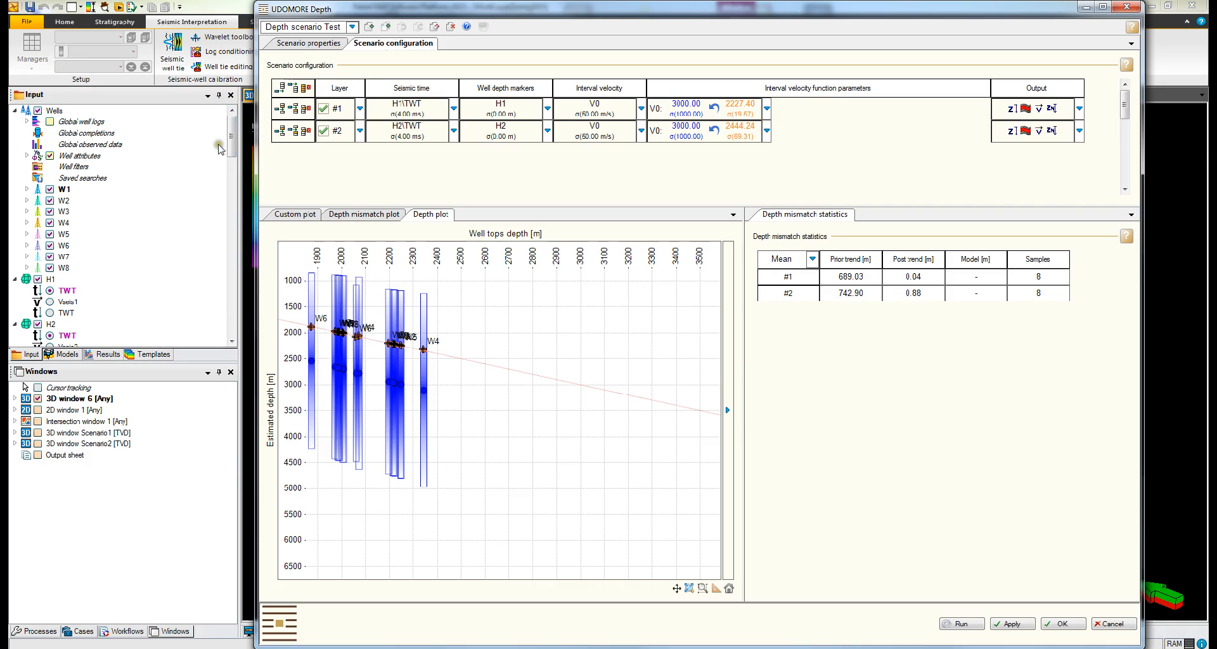
click(280, 131)
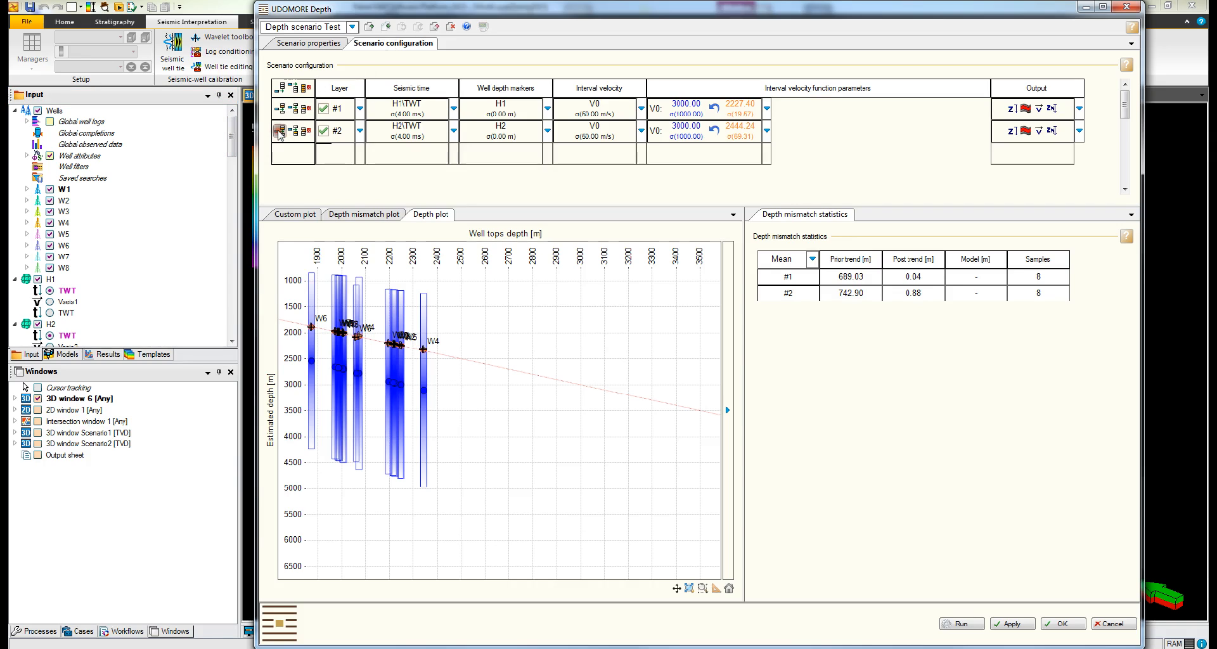
drag(233, 142, 233, 169)
click(66, 234)
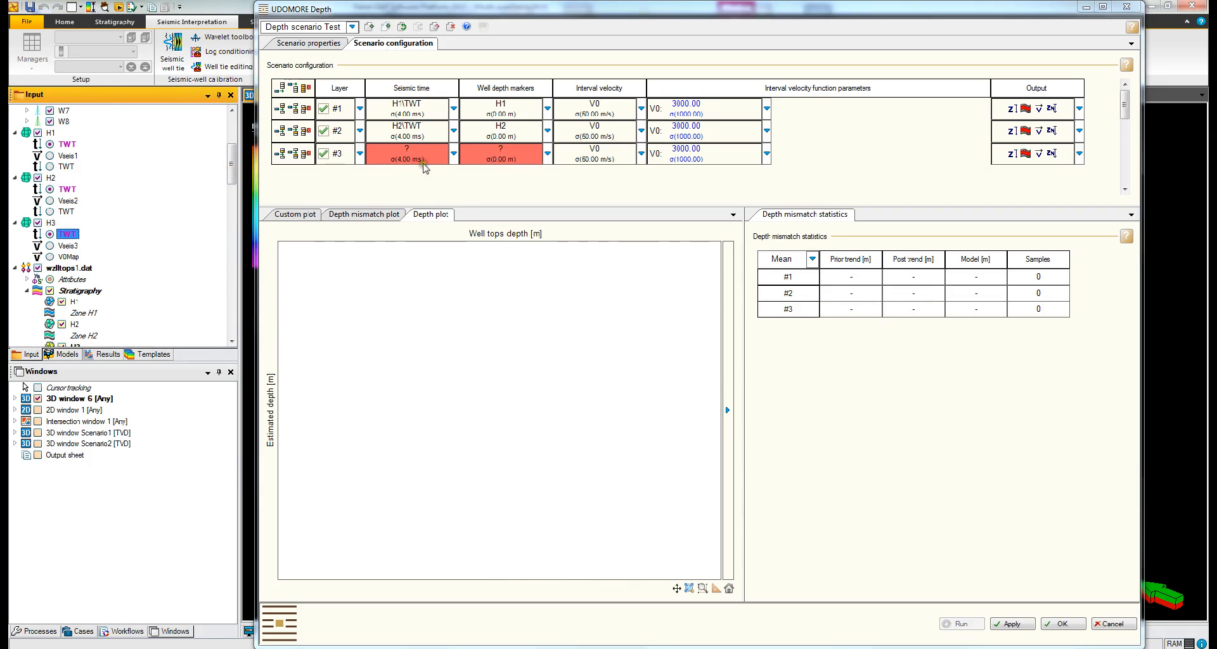
click(454, 154)
click(383, 199)
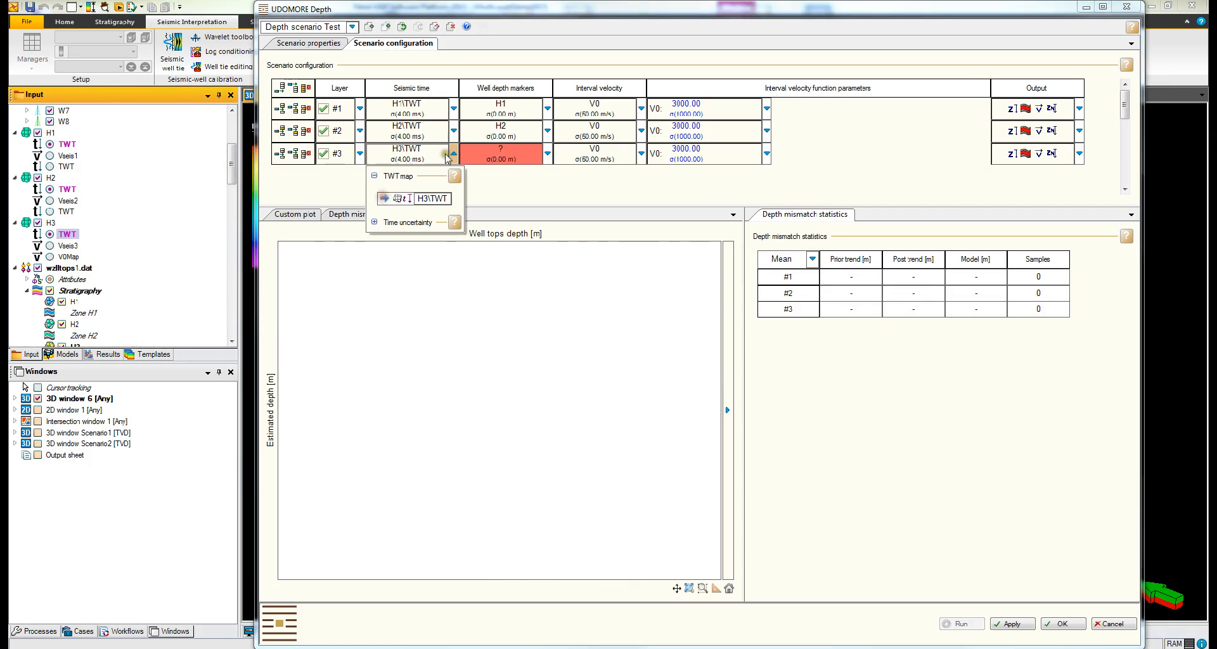
Step: Assign the H3 stratigraphy well tops as the depth markers of layer #3
click(548, 153)
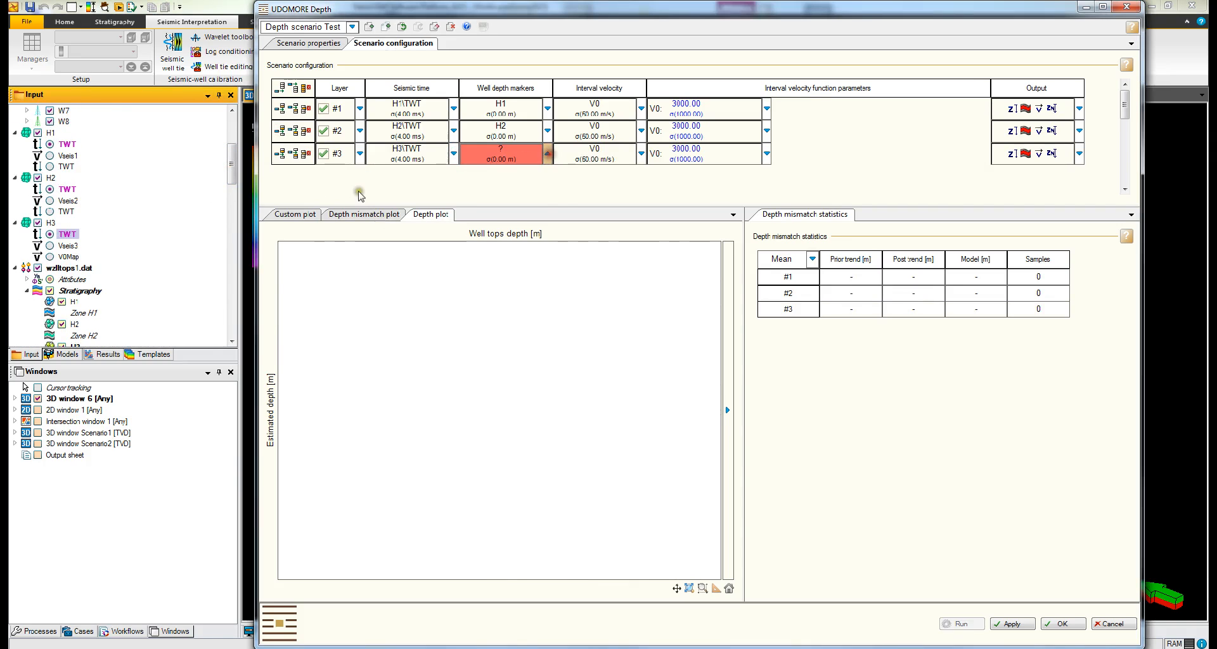
click(74, 345)
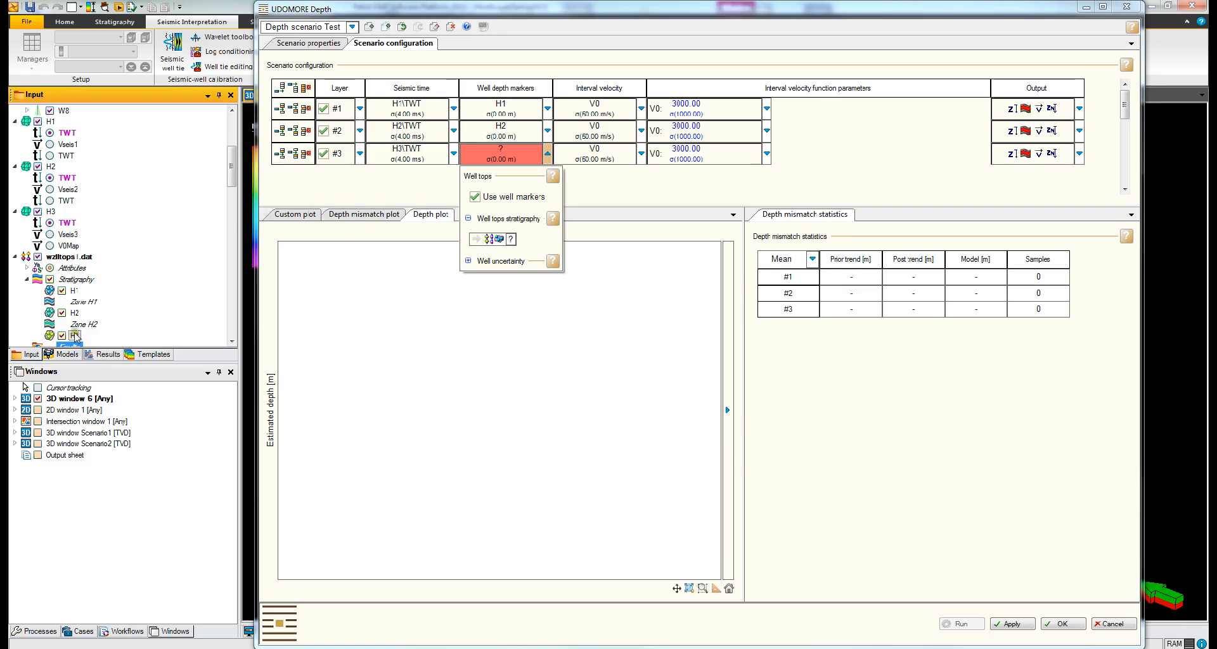
drag(75, 335, 480, 239)
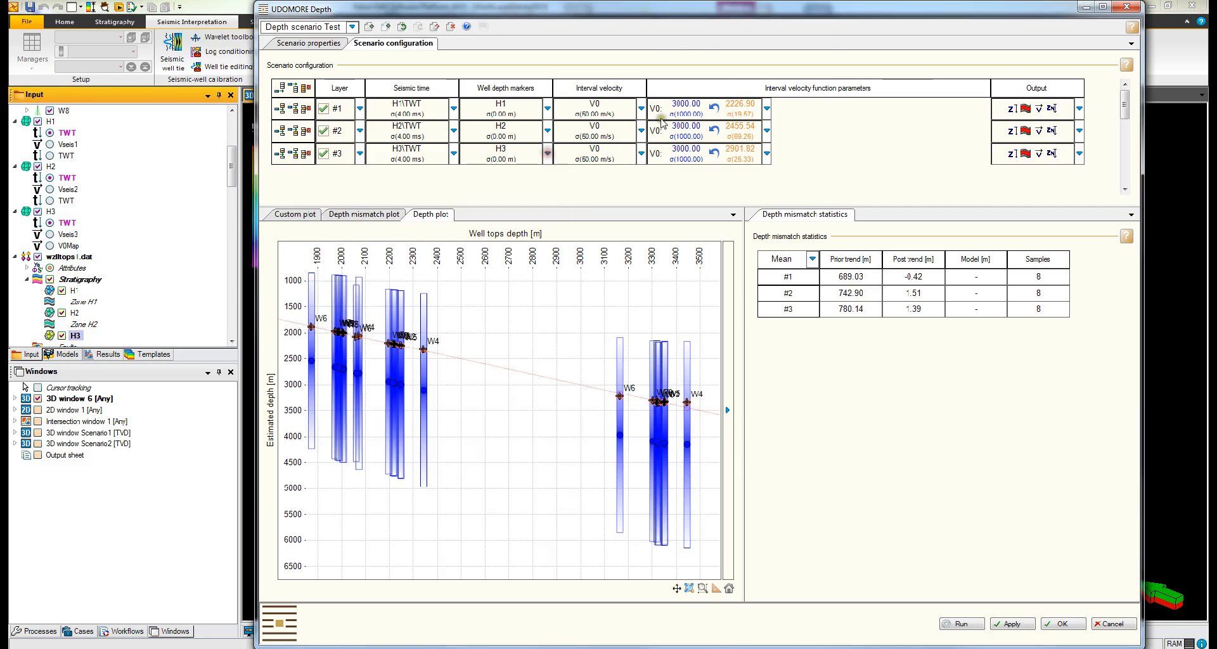
Step: Set the interval velocity function to A*Vseis for layer #2 and V0 + K*Z for layer #3
click(641, 131)
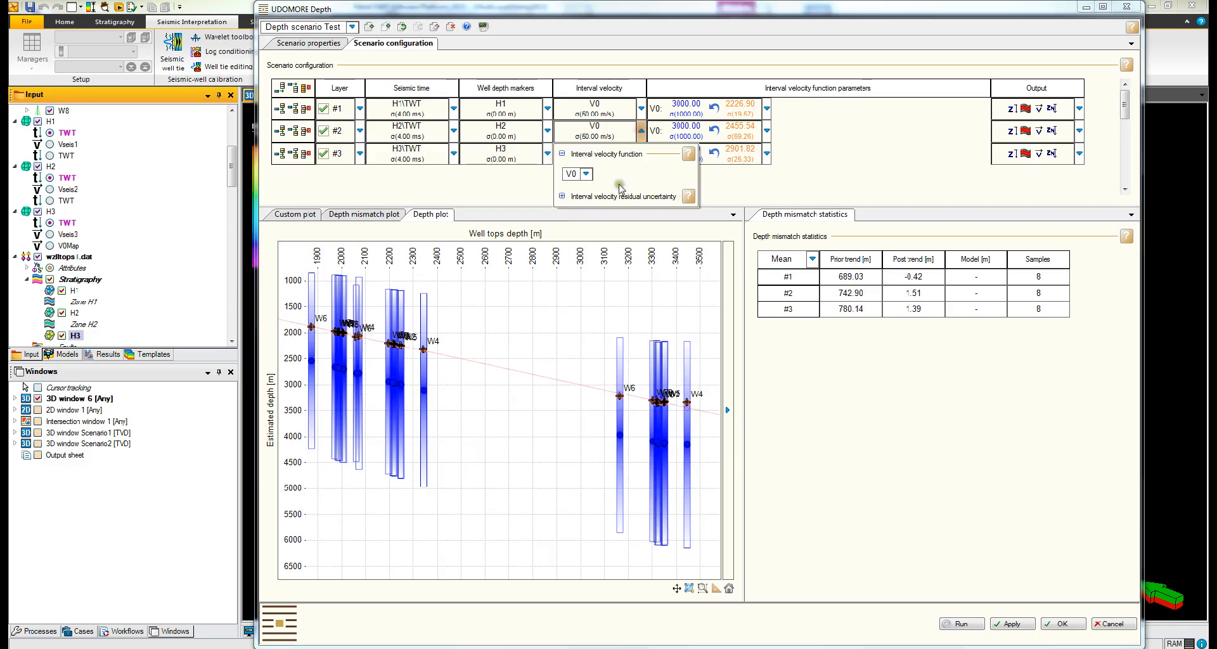
click(585, 173)
click(591, 216)
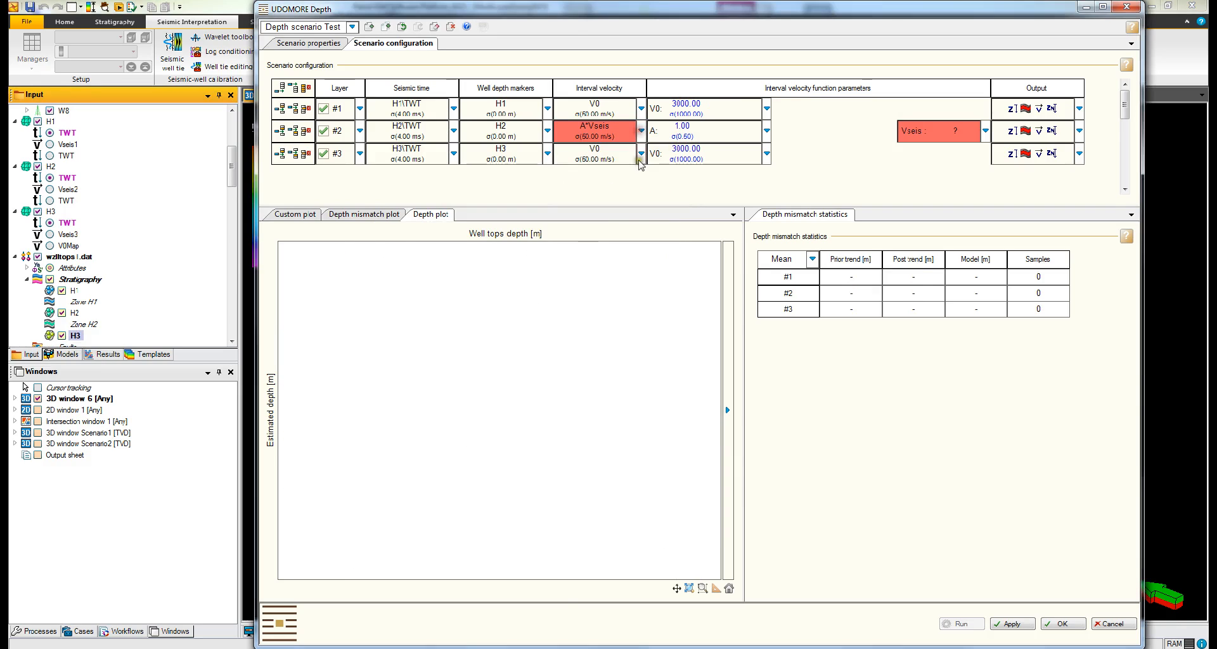
click(641, 153)
click(586, 197)
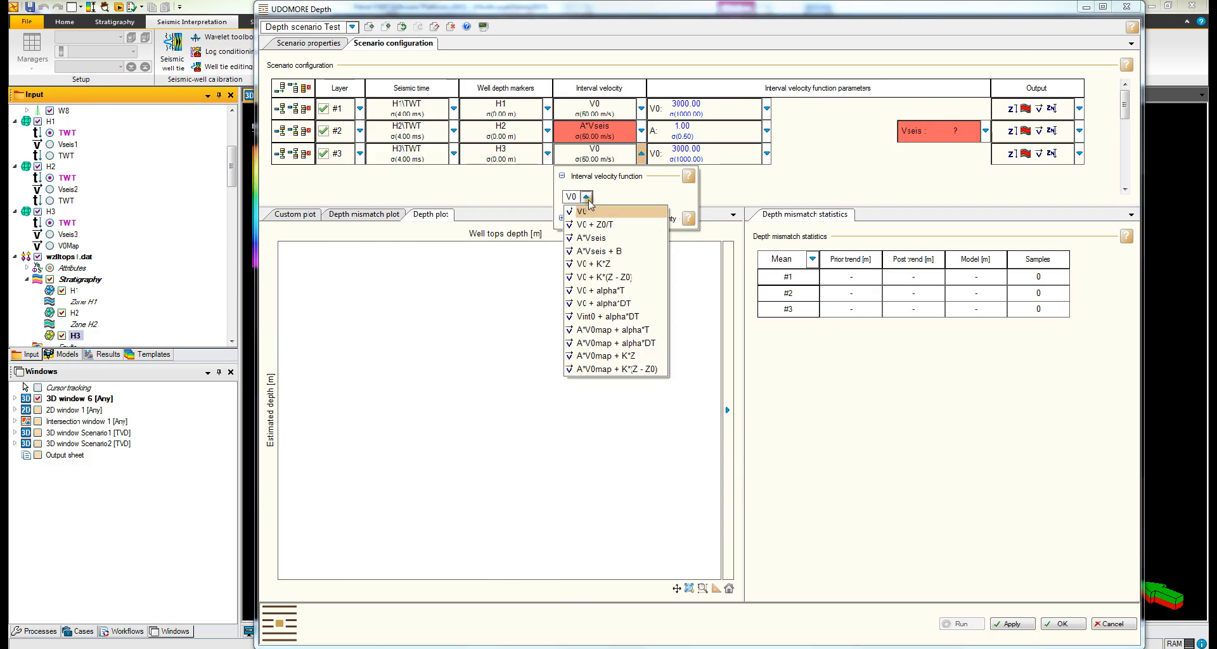
click(605, 264)
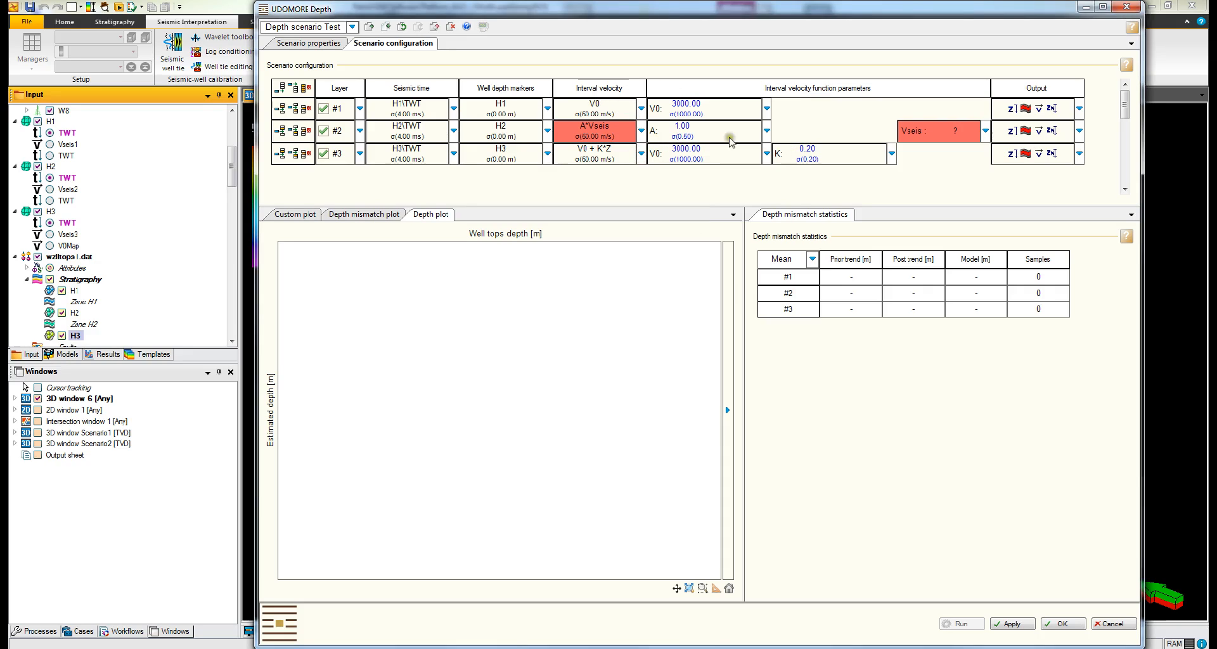
Step: Assign H2's Vseis2 map as the seismic velocity input of layer #2
drag(226, 157, 226, 145)
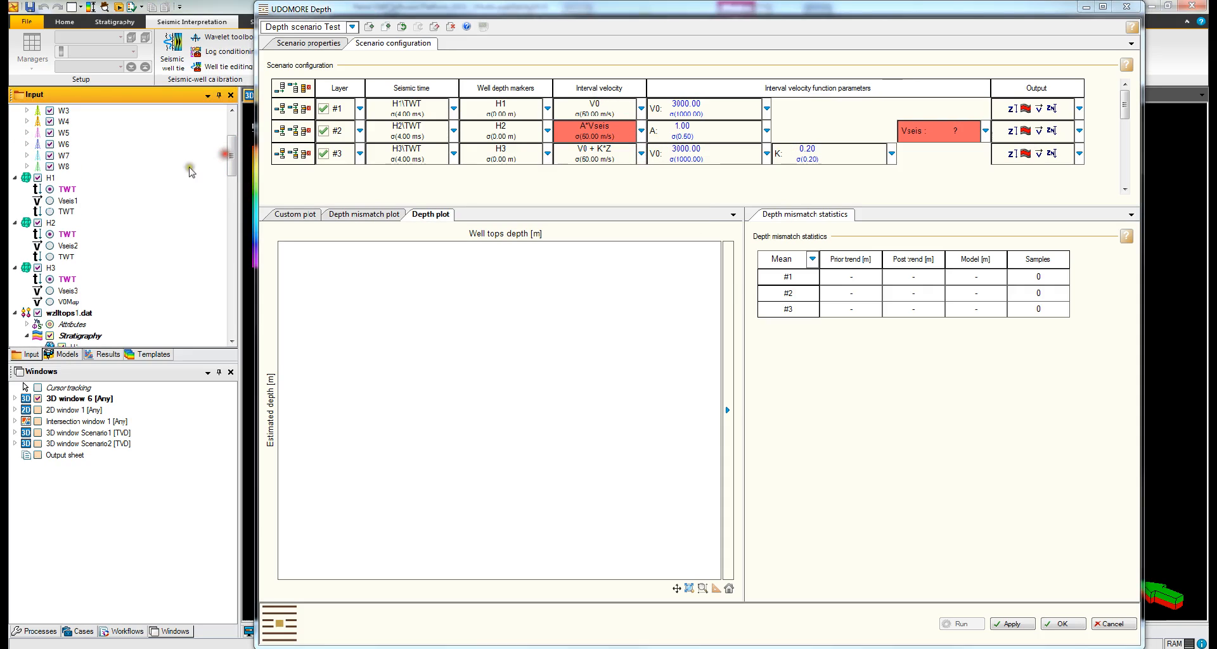
click(66, 246)
drag(67, 247, 948, 132)
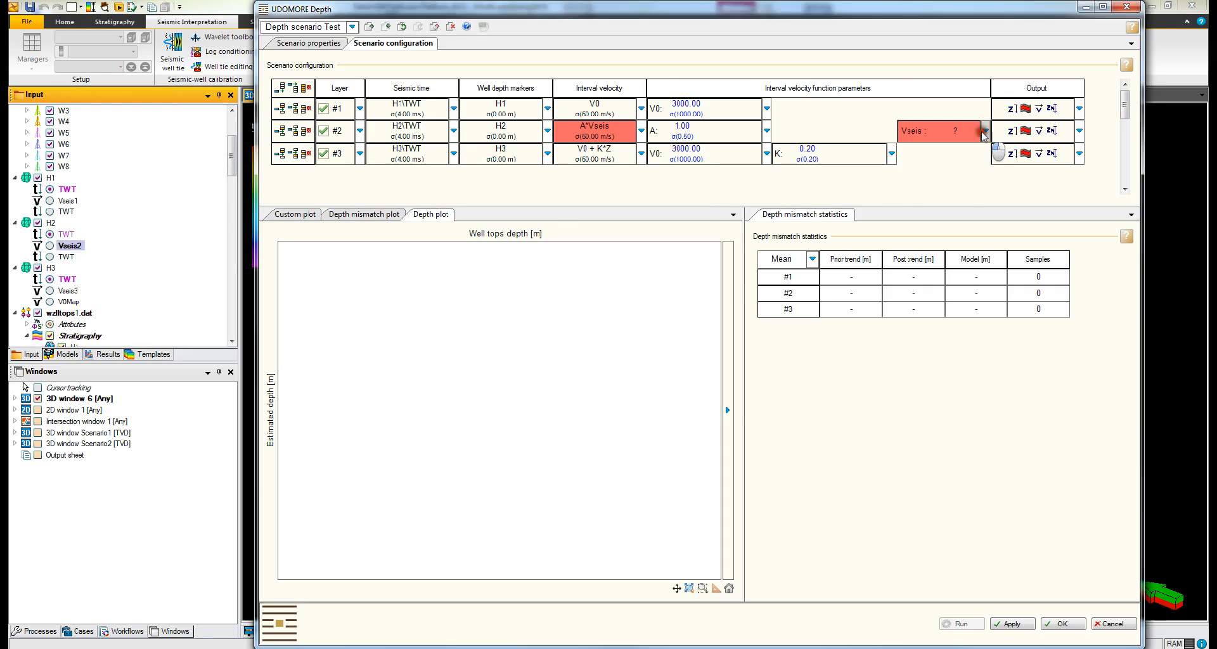
click(984, 131)
click(985, 132)
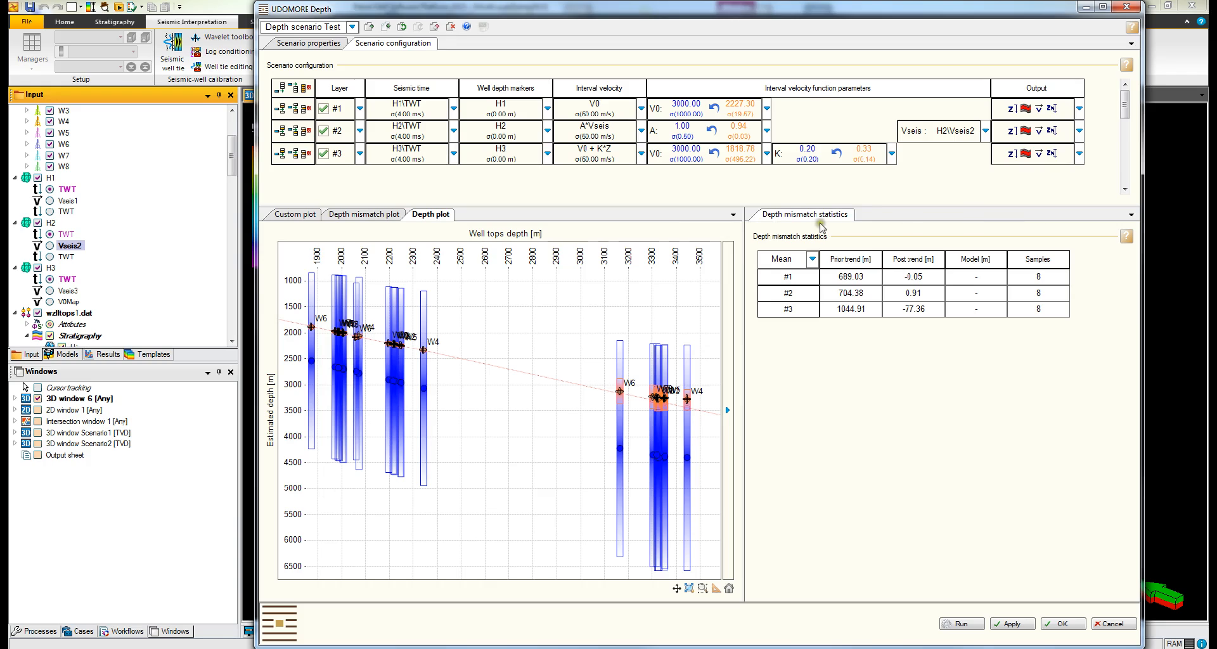
Step: Examine the depth mismatch statistics as RMSD and switch them back to Mean
click(812, 259)
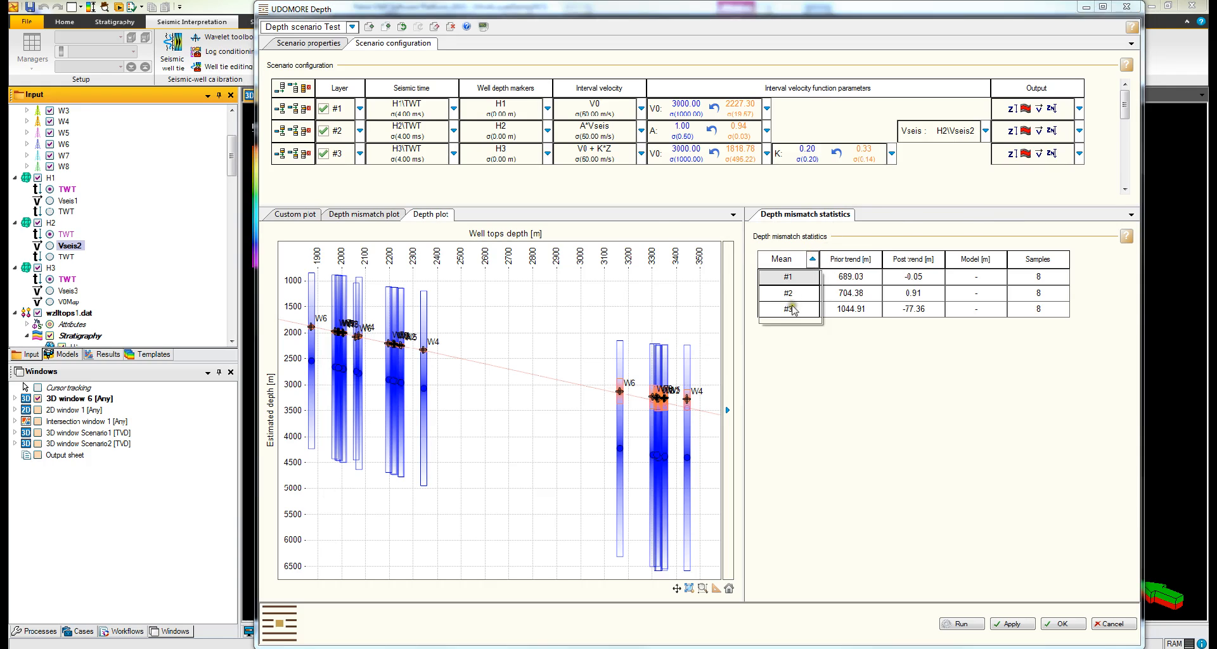
click(791, 316)
click(812, 259)
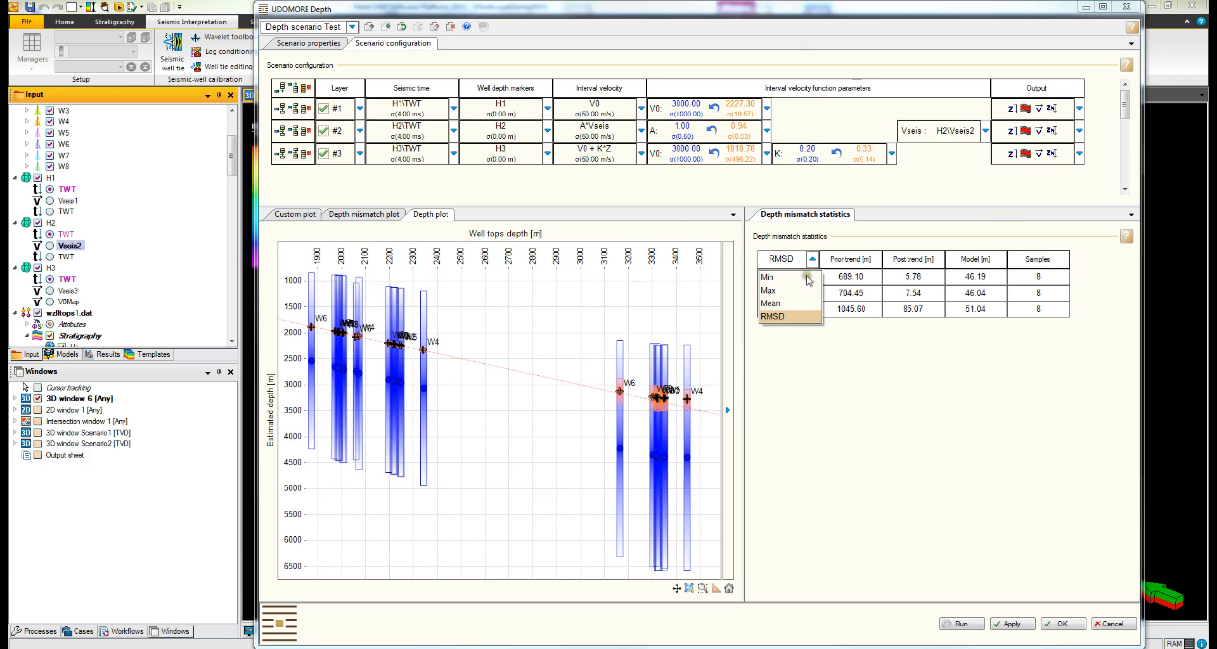
click(792, 303)
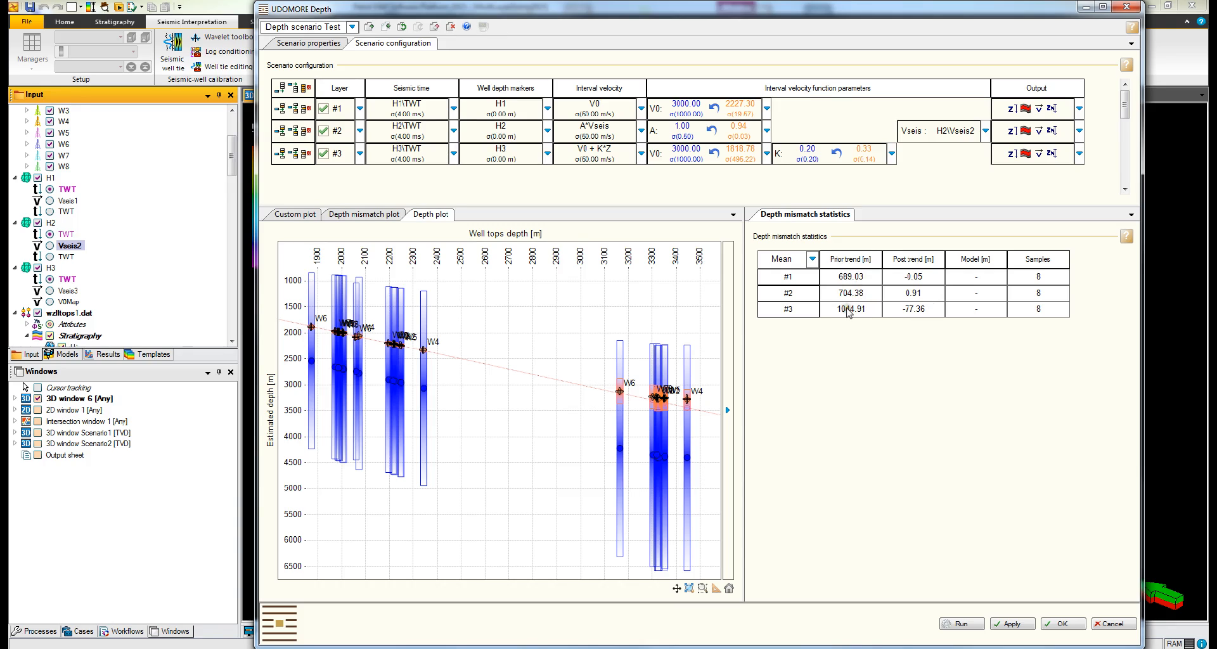
click(723, 309)
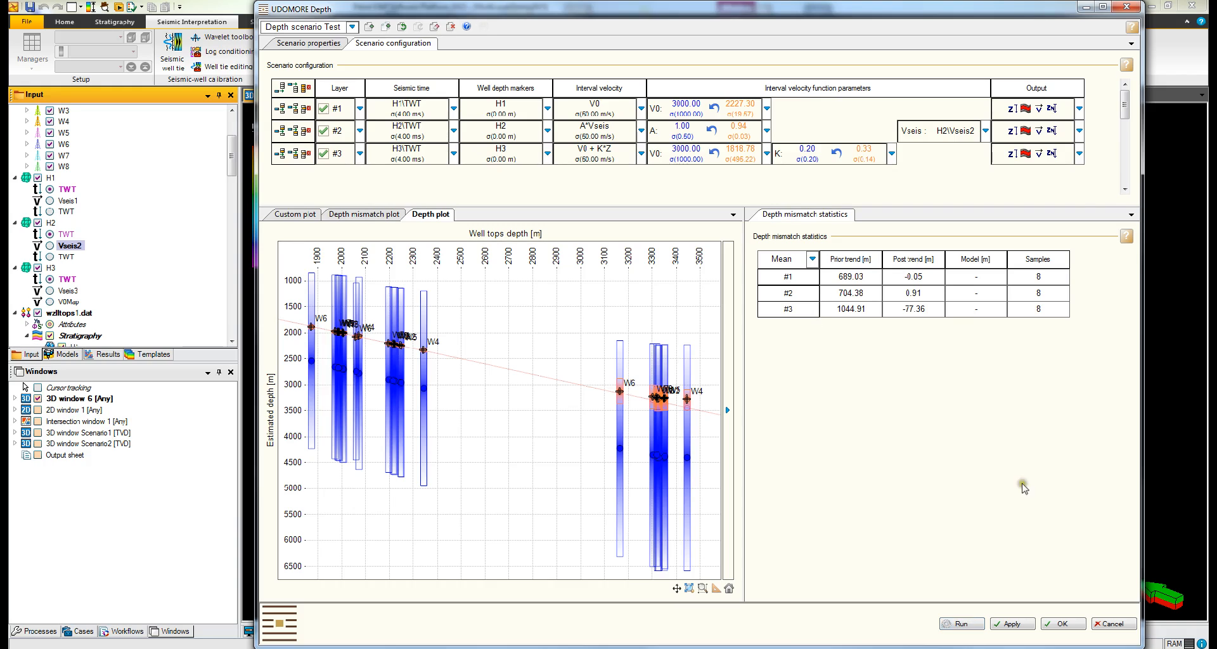
Step: Review the output options of layer #1 and accept the depth scenario
click(1080, 109)
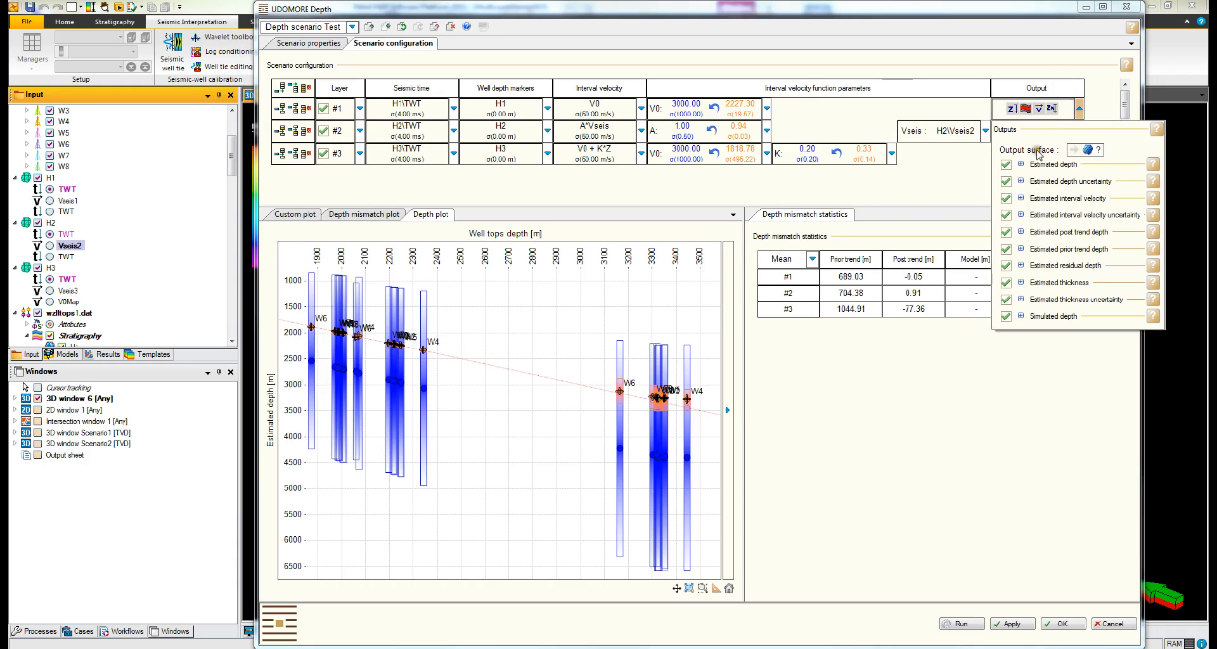
click(1080, 108)
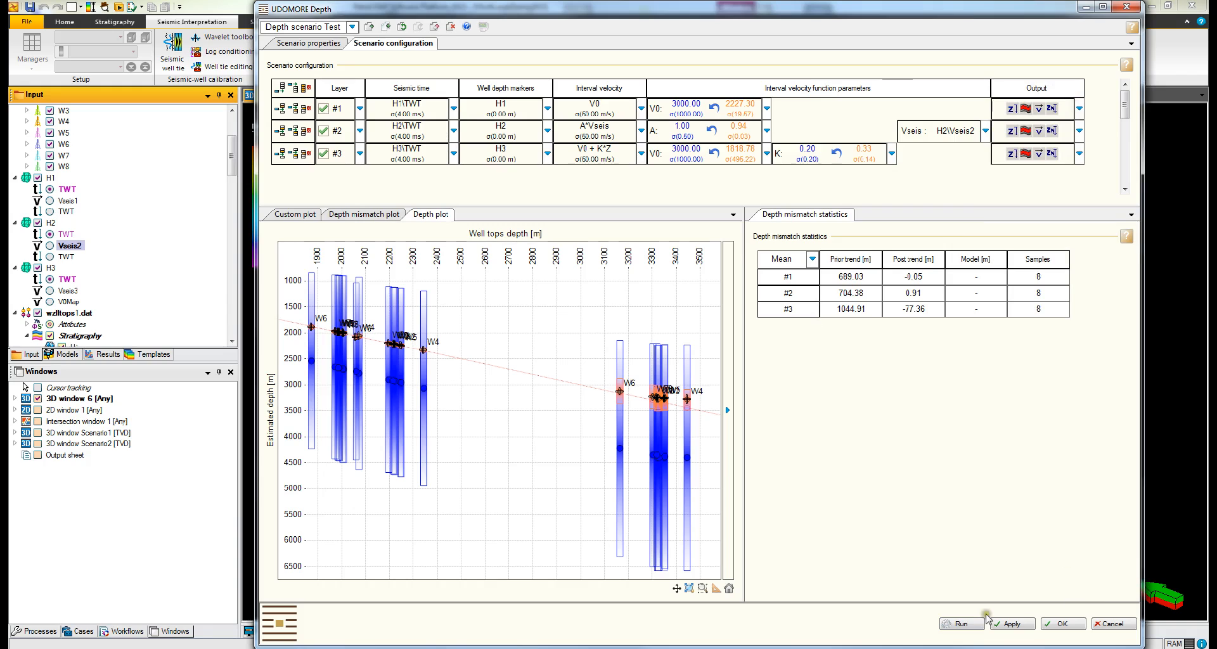
click(1060, 623)
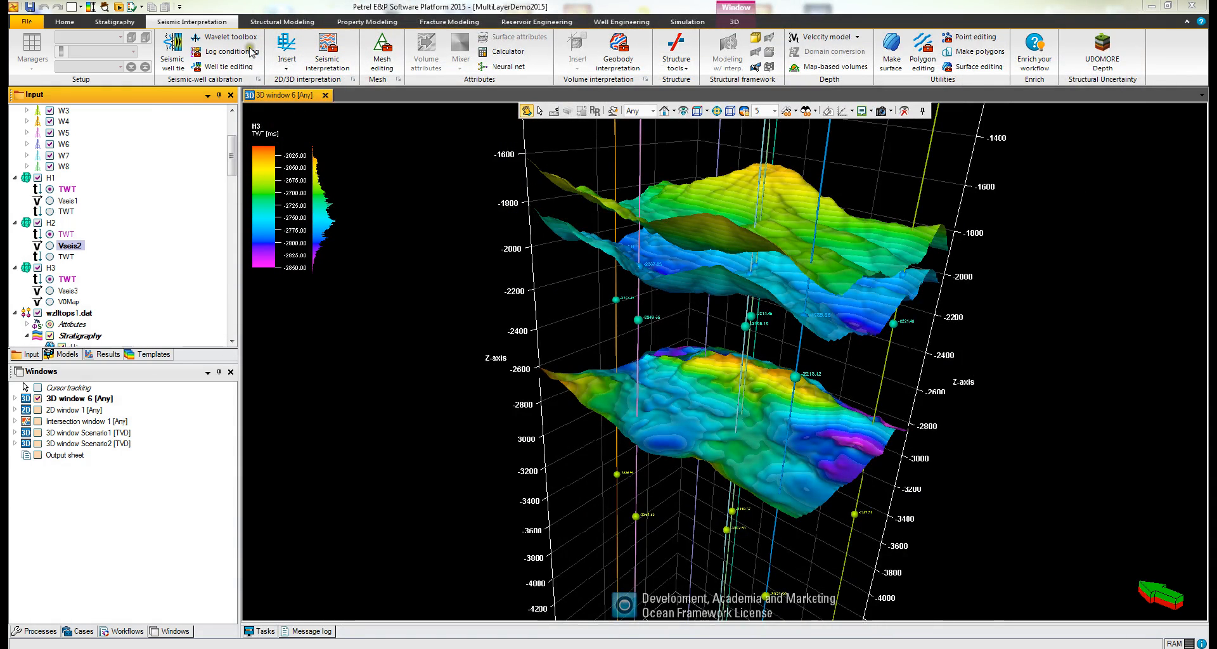
Step: Compare the estimated depth and estimated depth uncertainty of Scenario_Demo_2014_2_1_H3 in 3D window Scenario1, and close 3D window 6
click(37, 432)
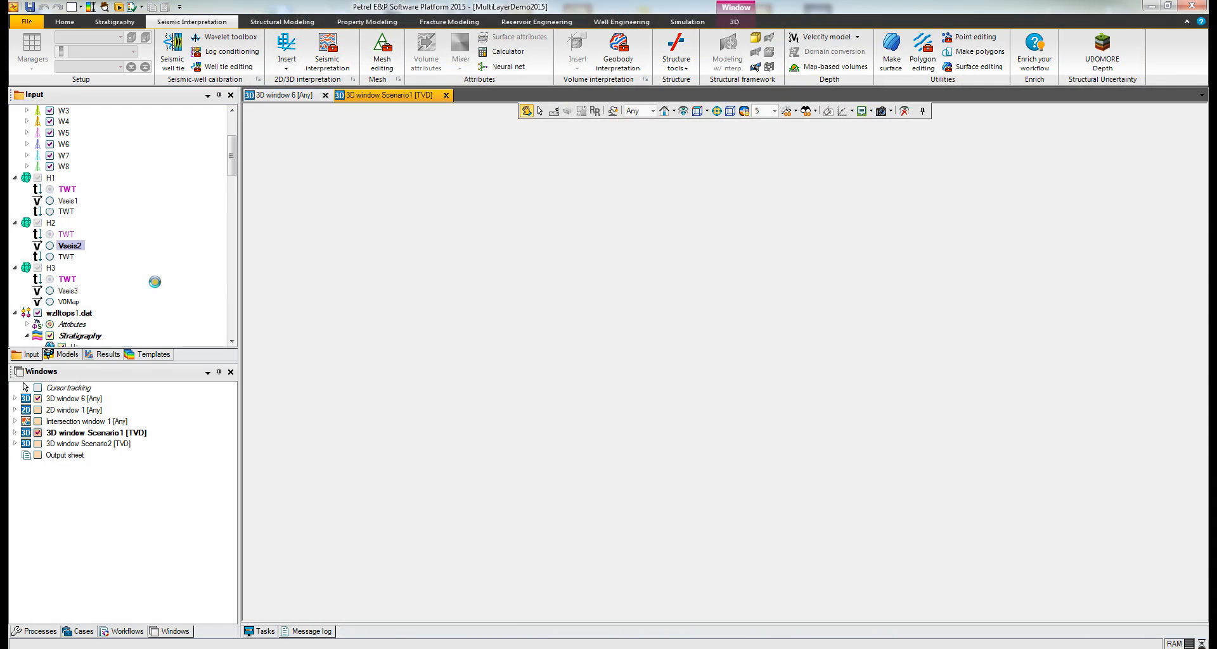
drag(232, 154, 233, 203)
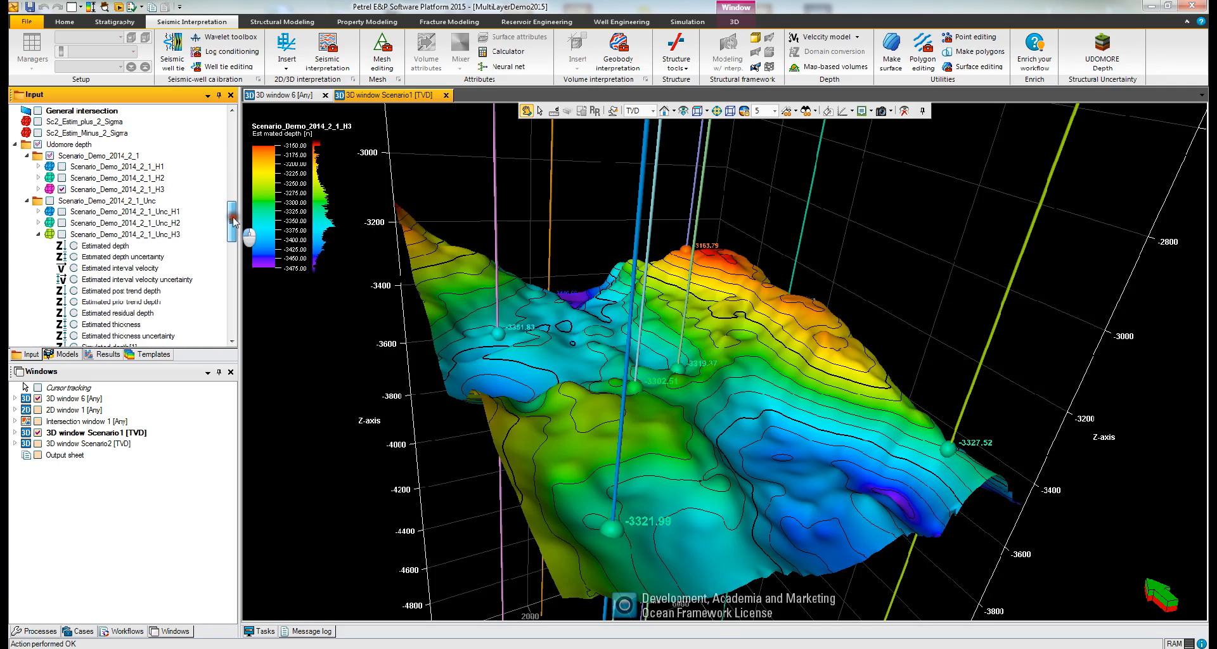
click(39, 189)
click(73, 211)
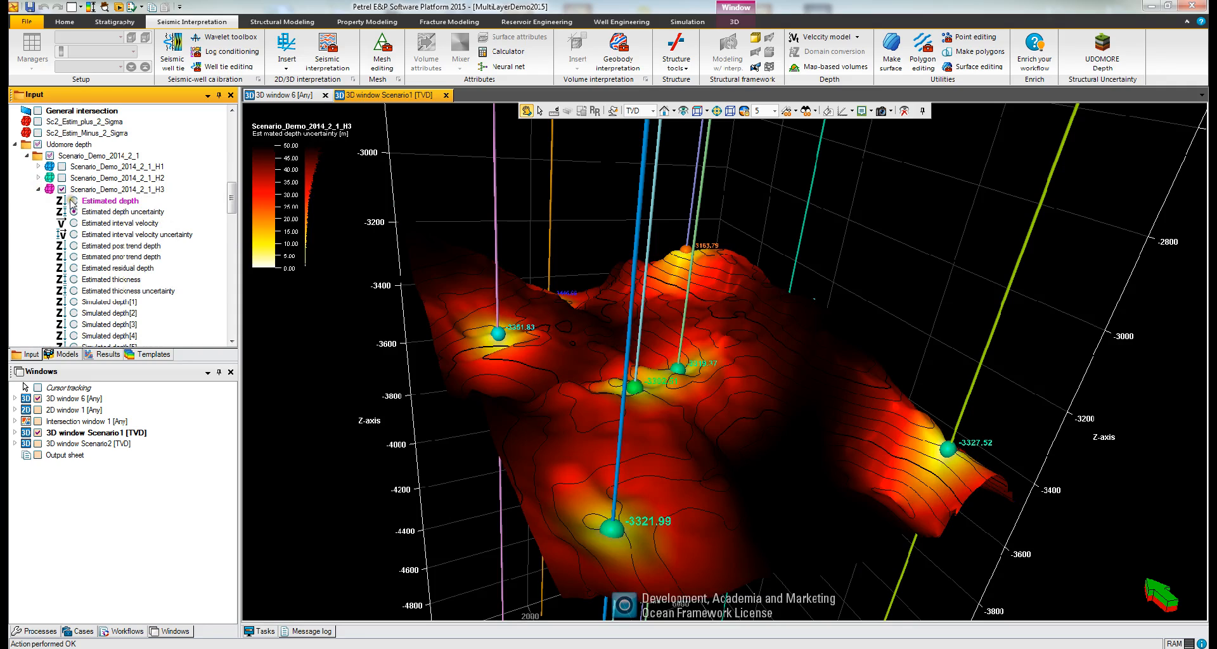
click(74, 200)
click(74, 211)
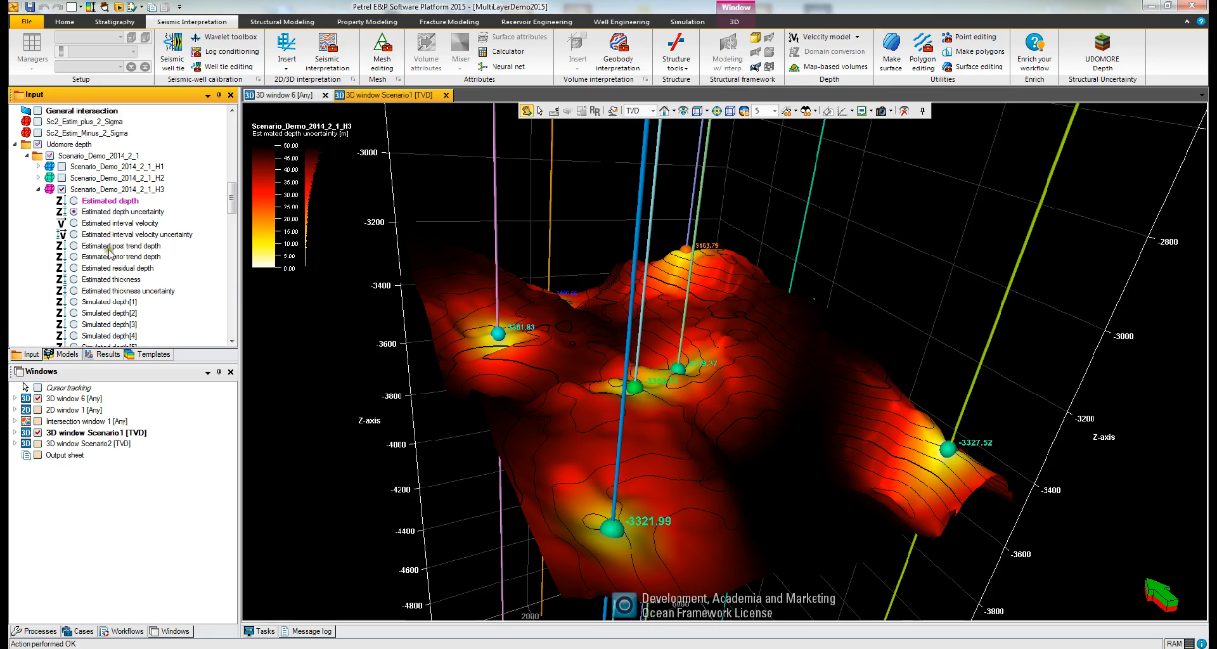
click(74, 200)
click(38, 189)
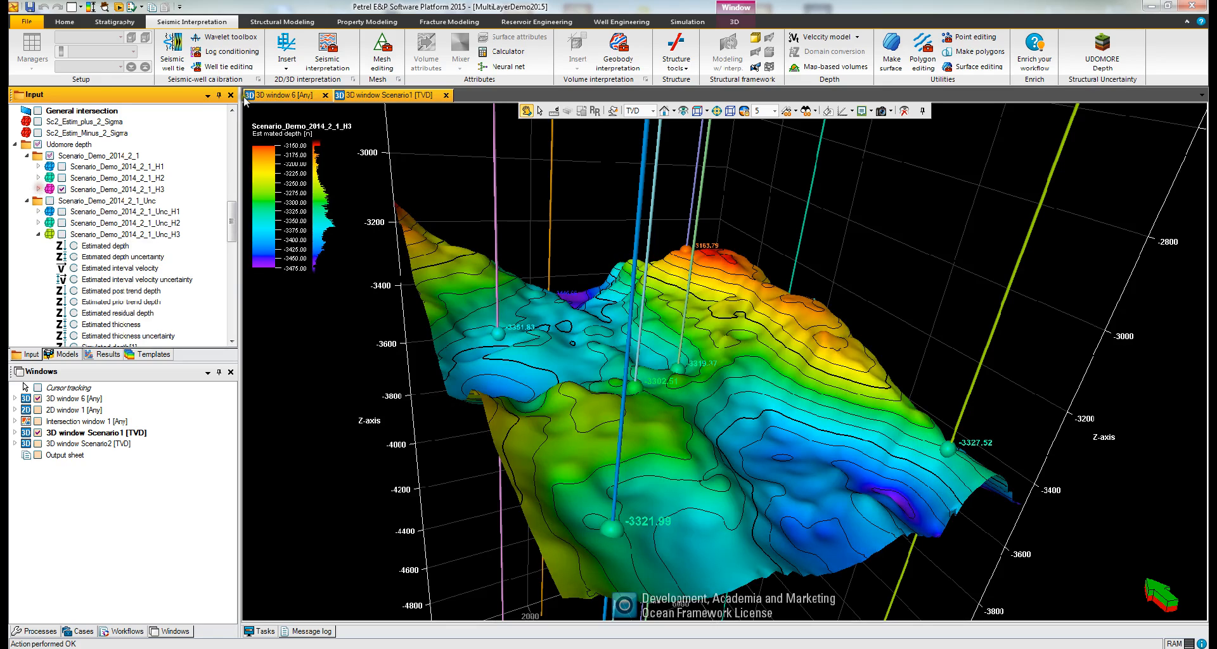
click(326, 95)
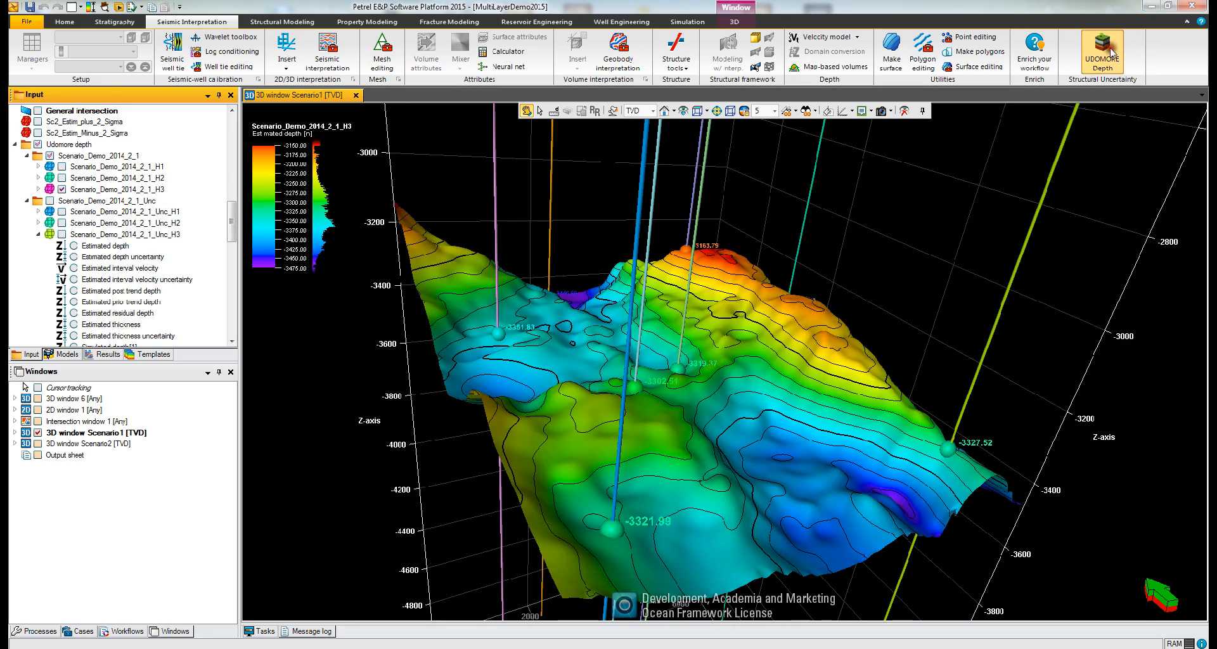
Step: Copy the depth scenario Test in UDOMORE Depth and rename the copy to Depth scenario Test_Unc
click(1109, 53)
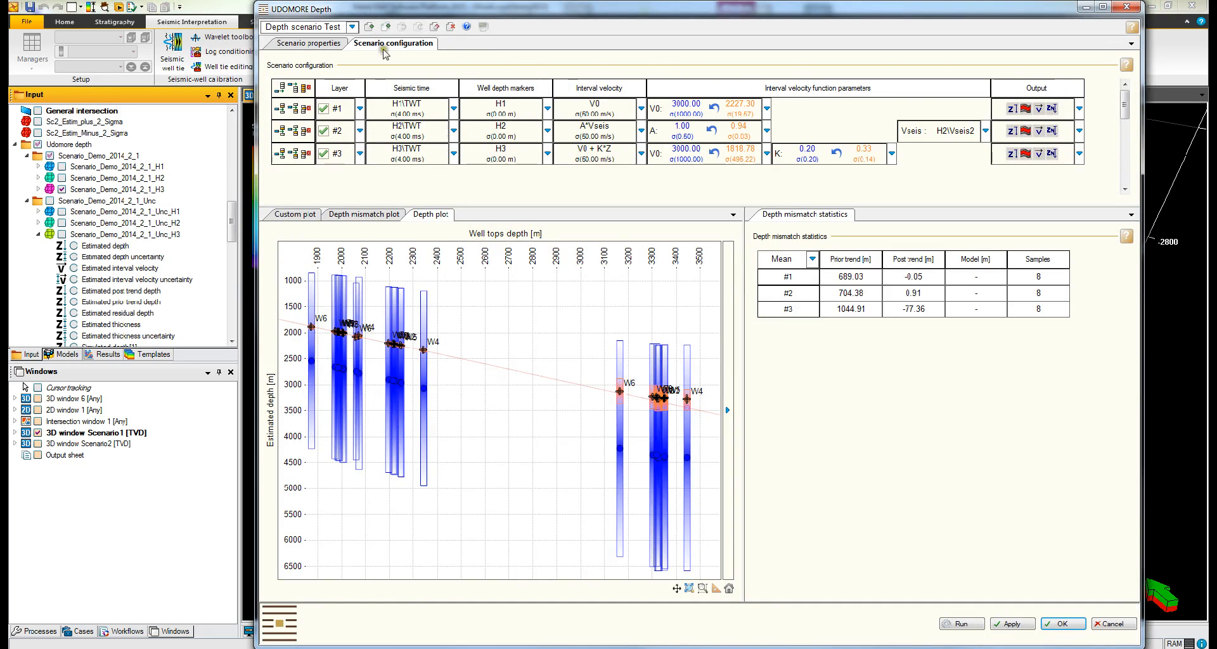
click(386, 27)
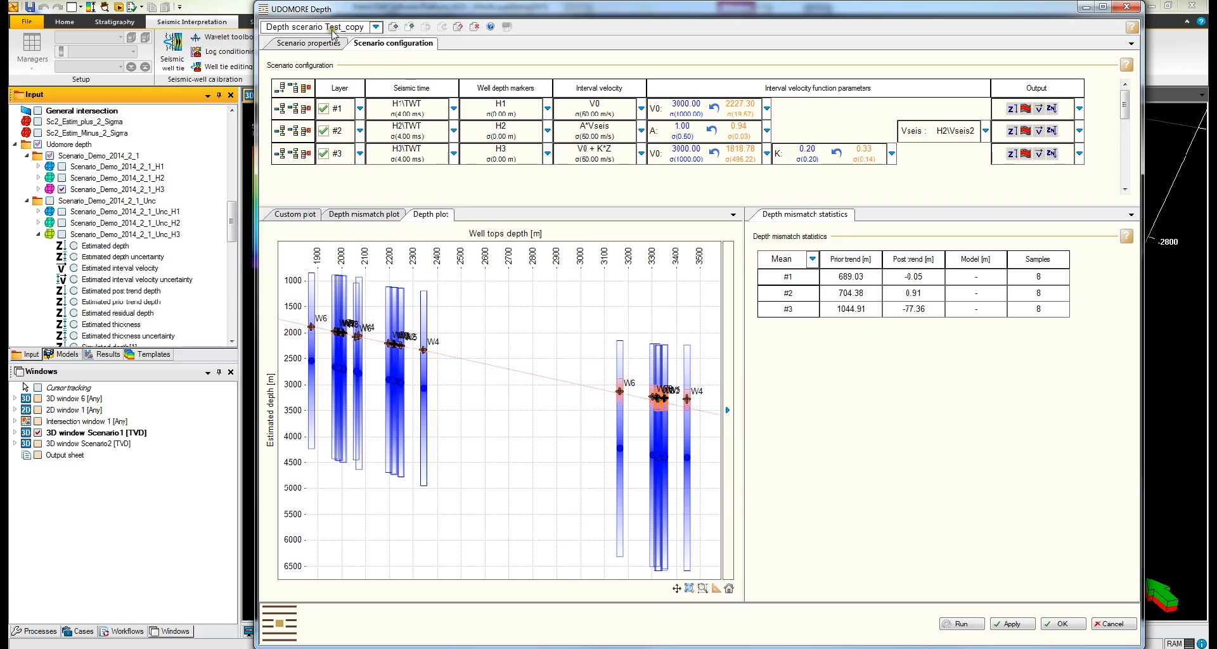
click(331, 43)
drag(423, 85, 469, 86)
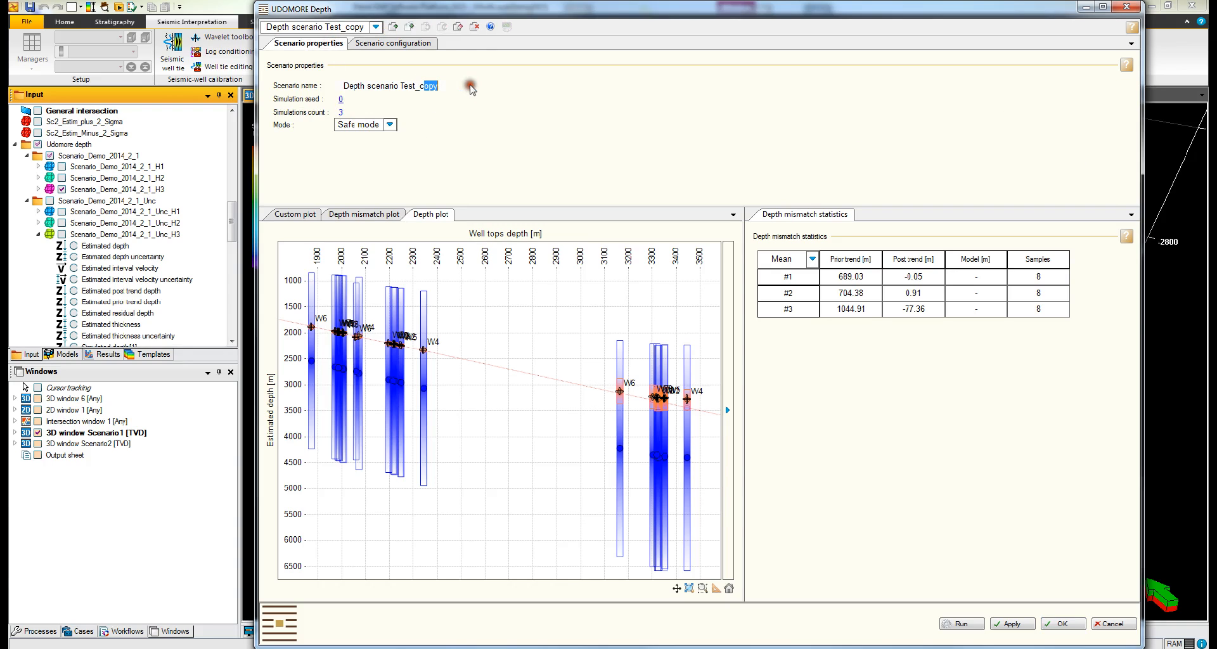
key(BackSpace)
text(Unc)
Step: Set the time uncertainty sigma of layer #1's H1 TWT map to 2 ms in the scenario configuration
click(406, 43)
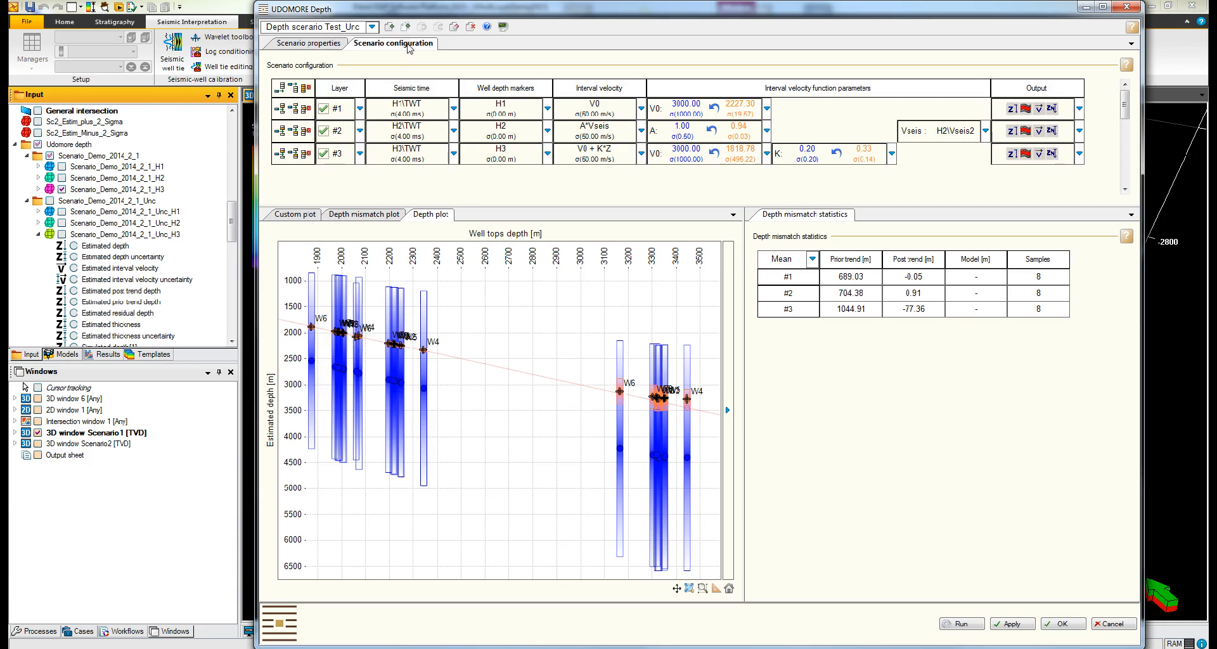
click(454, 108)
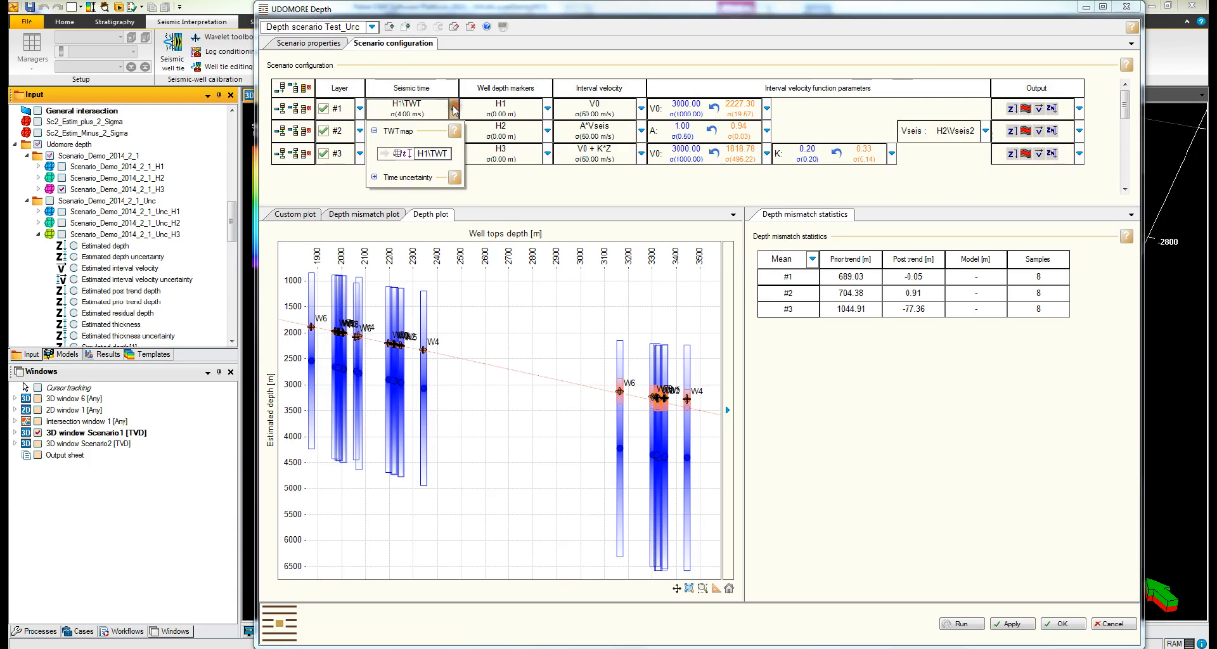
click(375, 178)
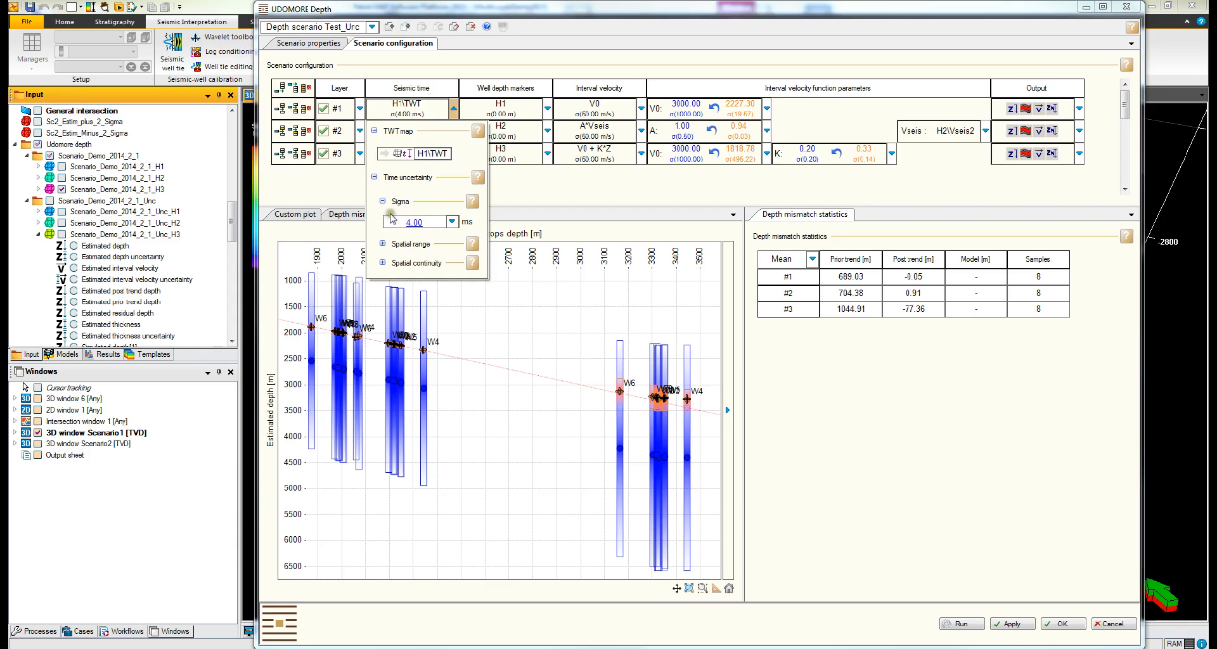
click(452, 222)
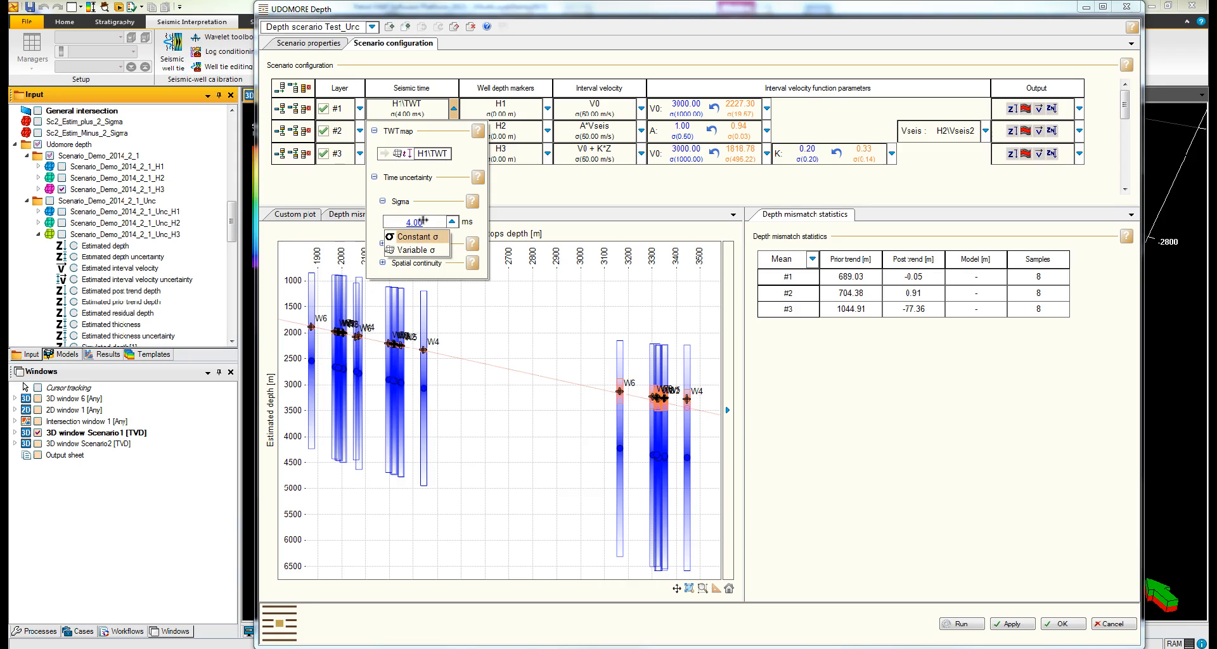
click(427, 221)
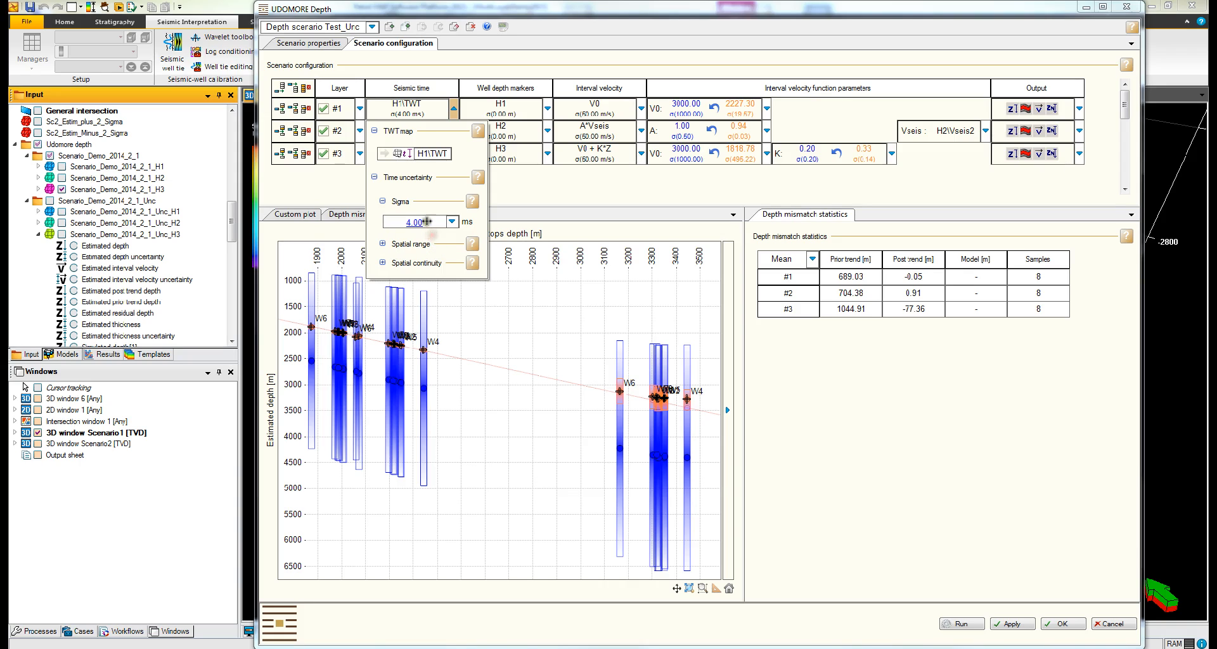
double_click(426, 221)
text(2)
key(Return)
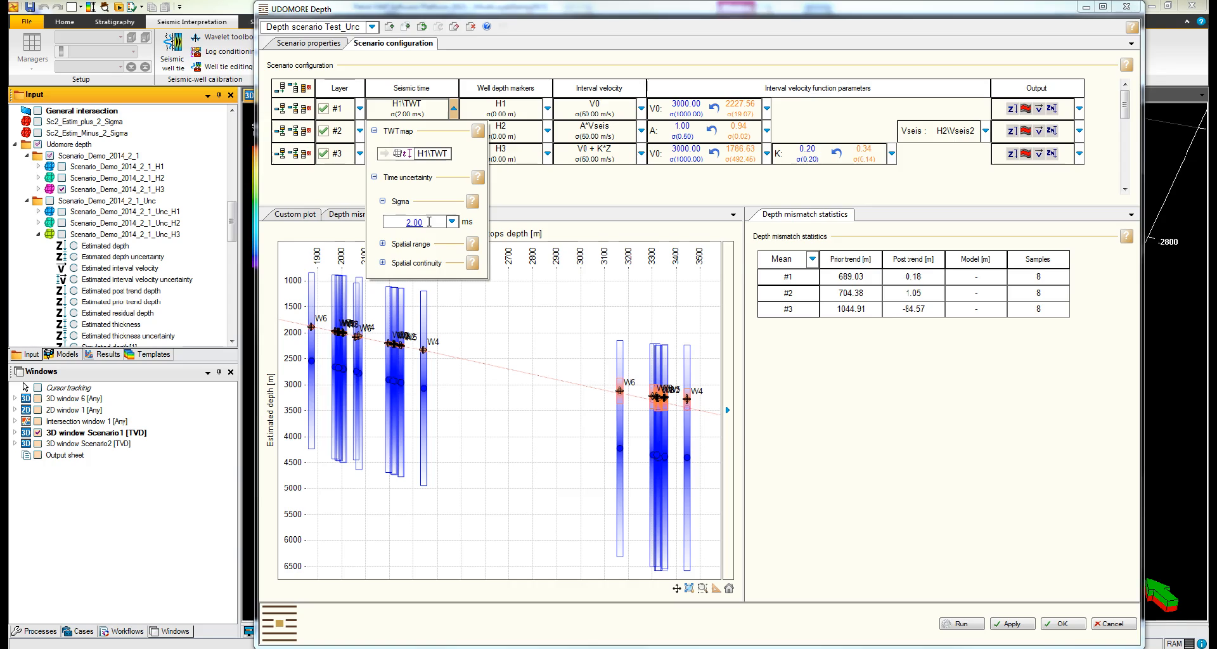
Step: Try the anisotropic spatial range type for layer #1's time uncertainty and switch it back to isotropic
click(383, 244)
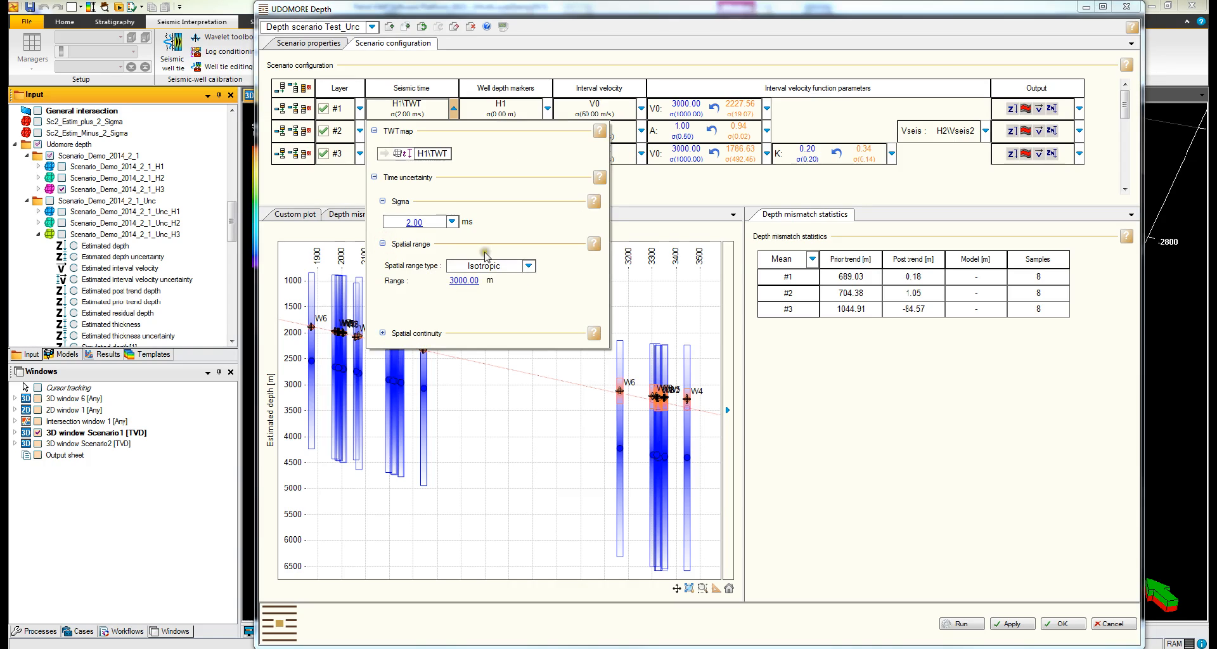
click(527, 267)
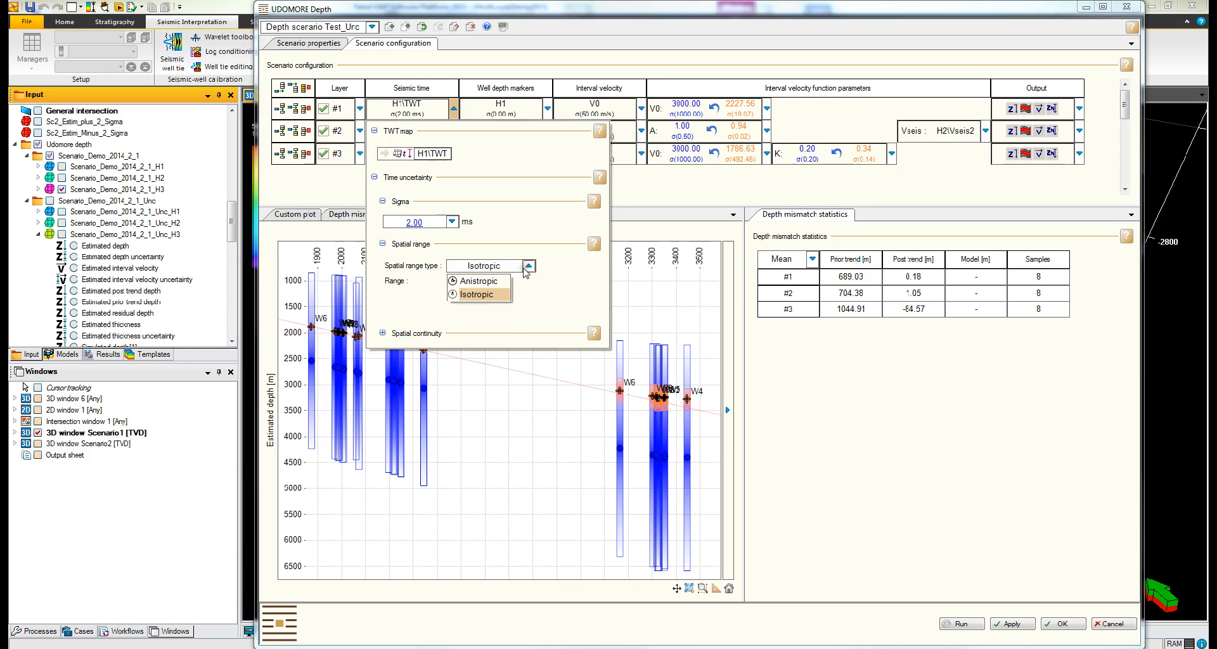
click(482, 288)
click(528, 266)
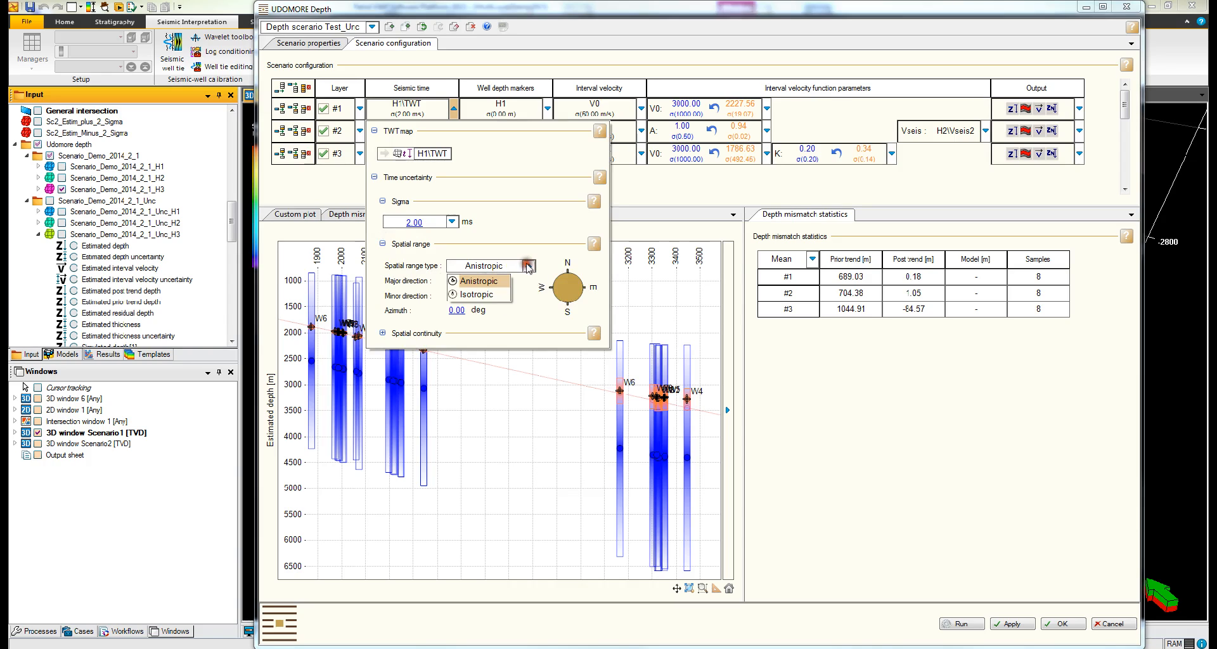
click(488, 289)
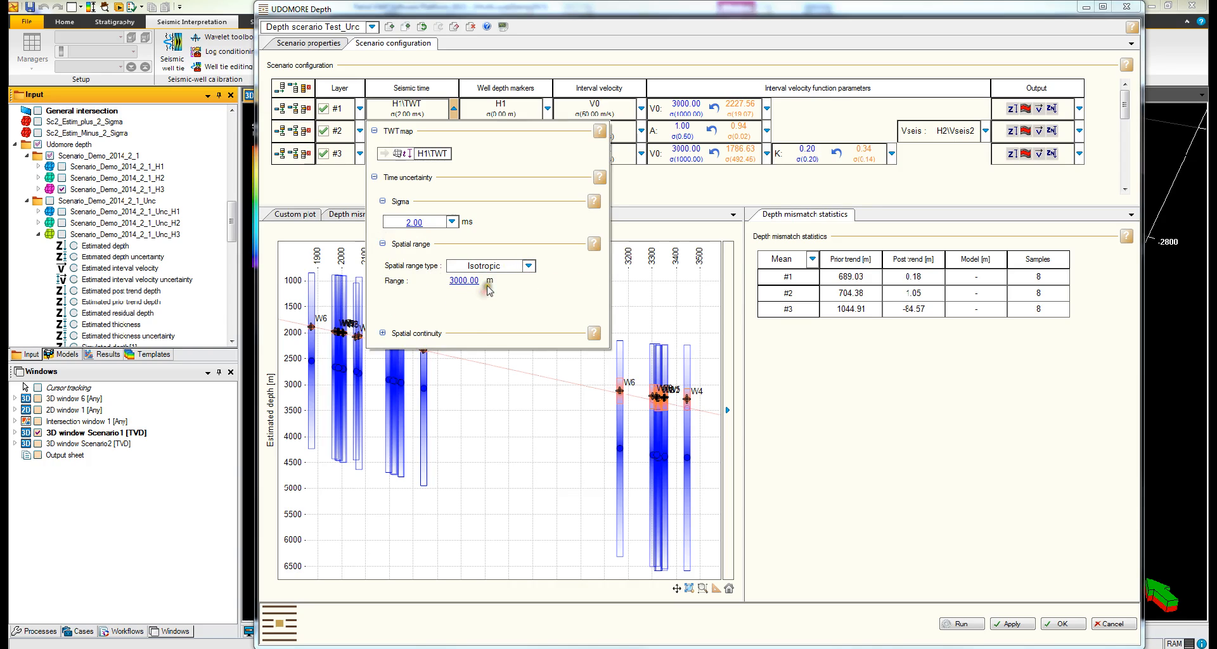
Step: Make layer #1's time uncertainty range anisotropic with major direction 1500 m, minor direction 700 m and azimuth 35 degrees
click(529, 266)
click(494, 286)
click(454, 281)
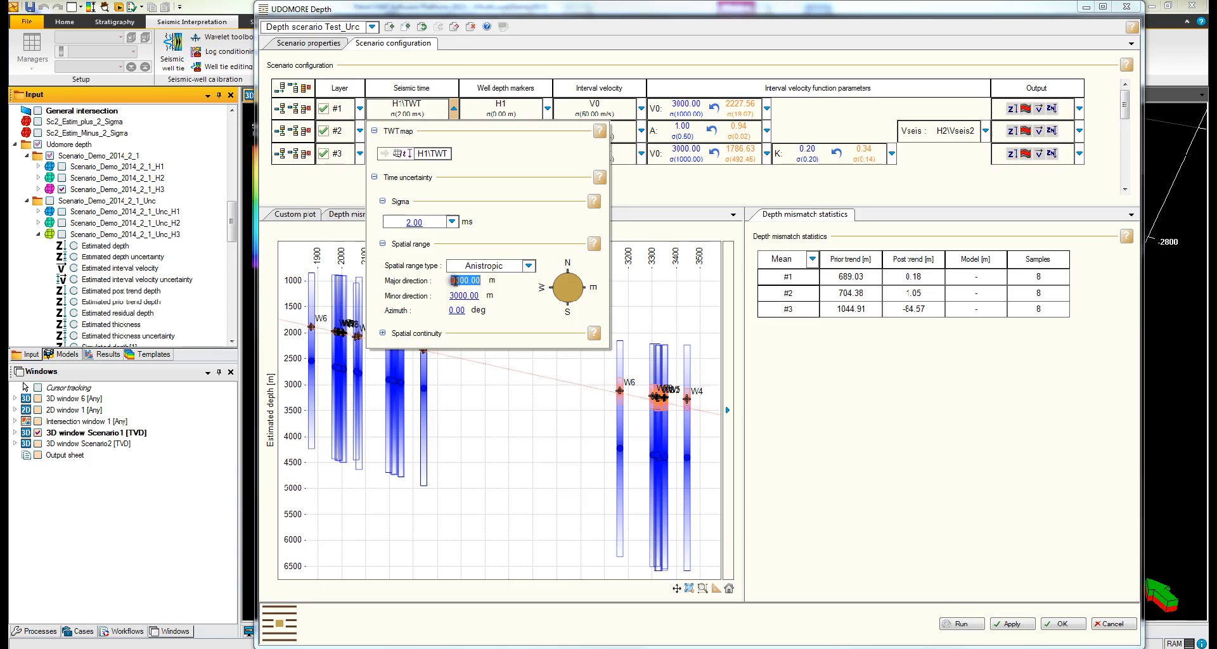
text(1500)
click(465, 296)
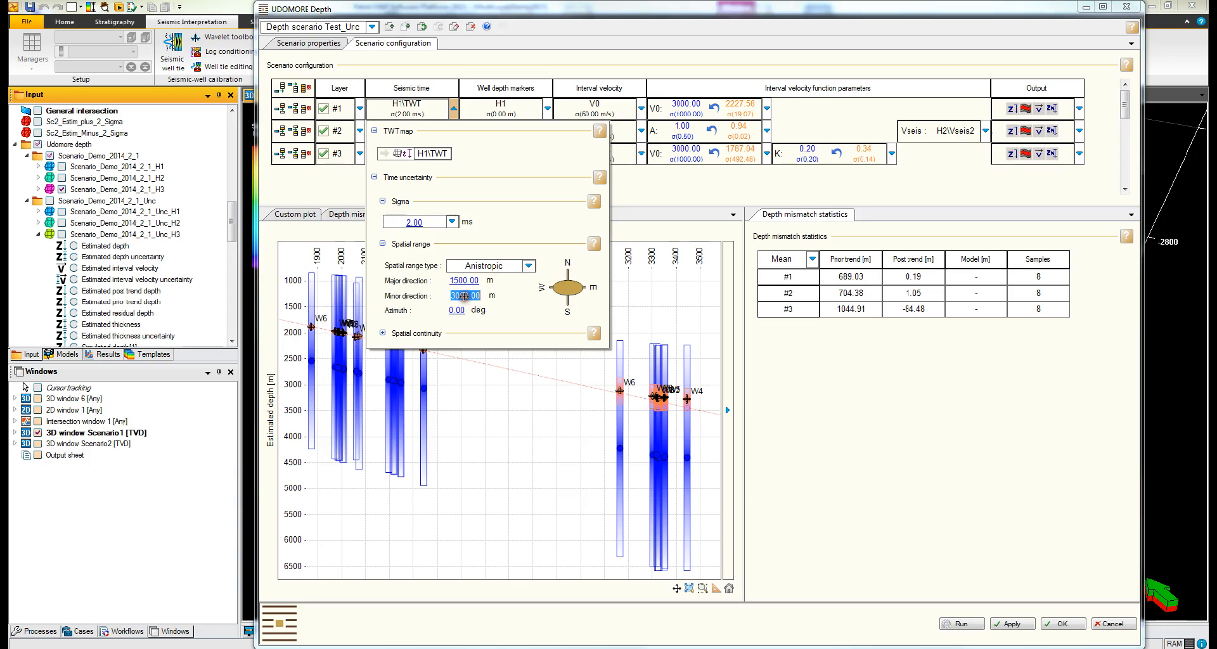
text(700)
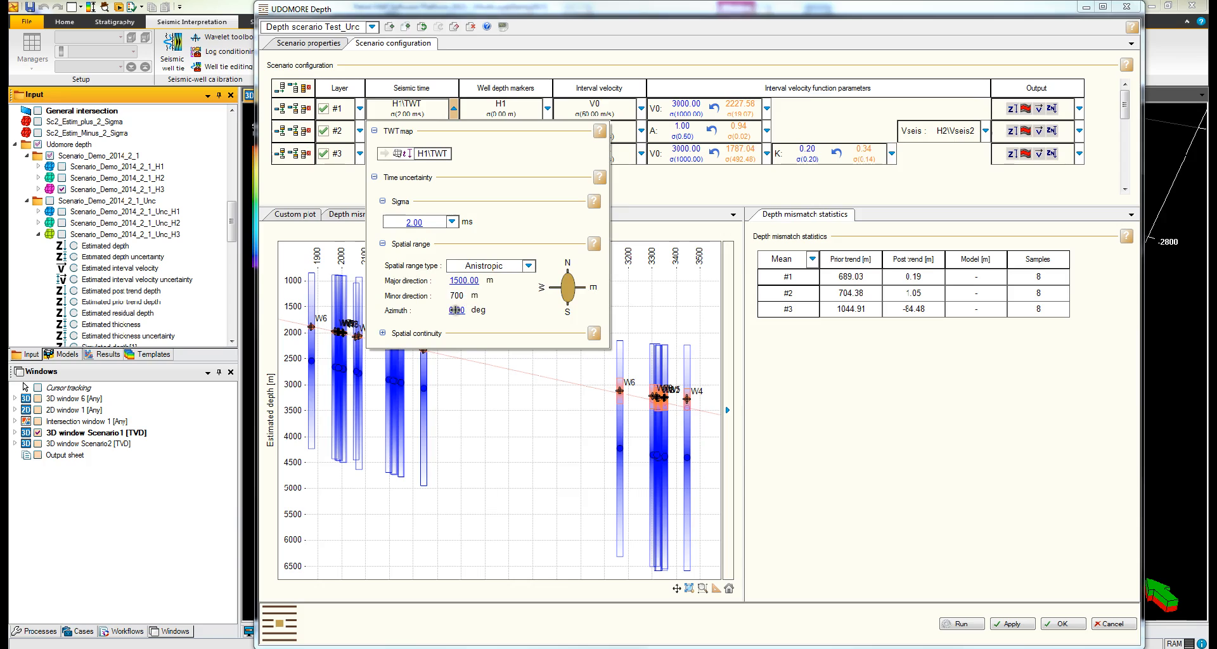
click(456, 310)
text(35)
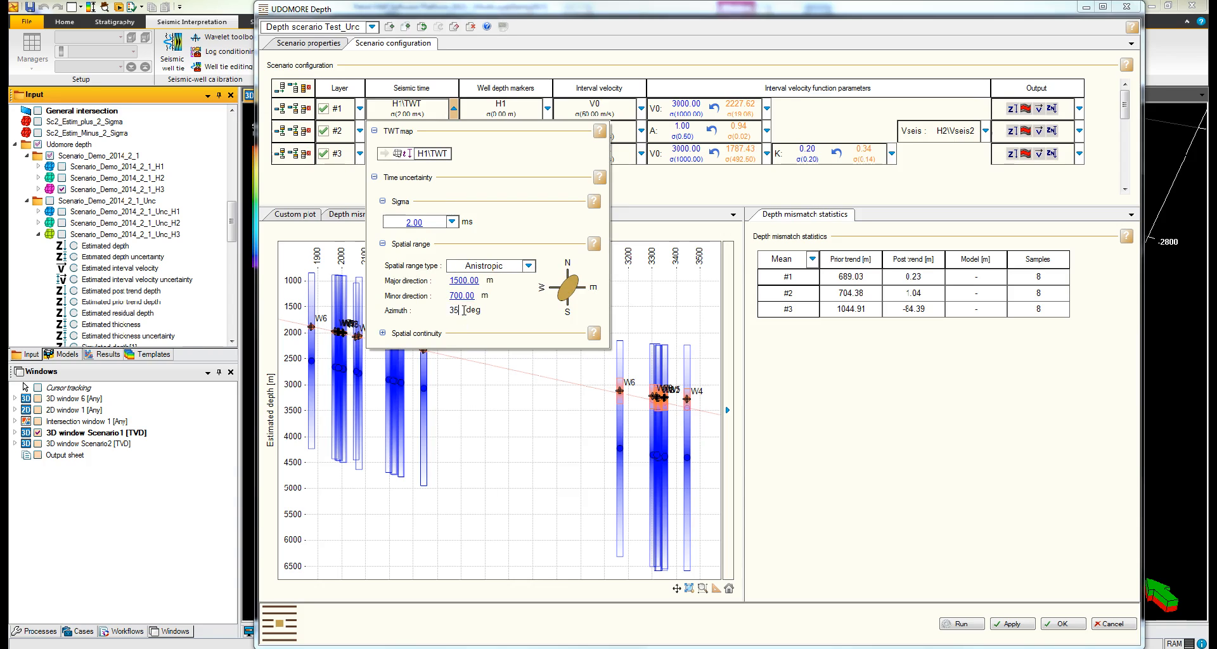
key(Return)
Step: Return layer #1's time uncertainty range to isotropic and review the variogram types, keeping Cubic
click(528, 266)
click(471, 287)
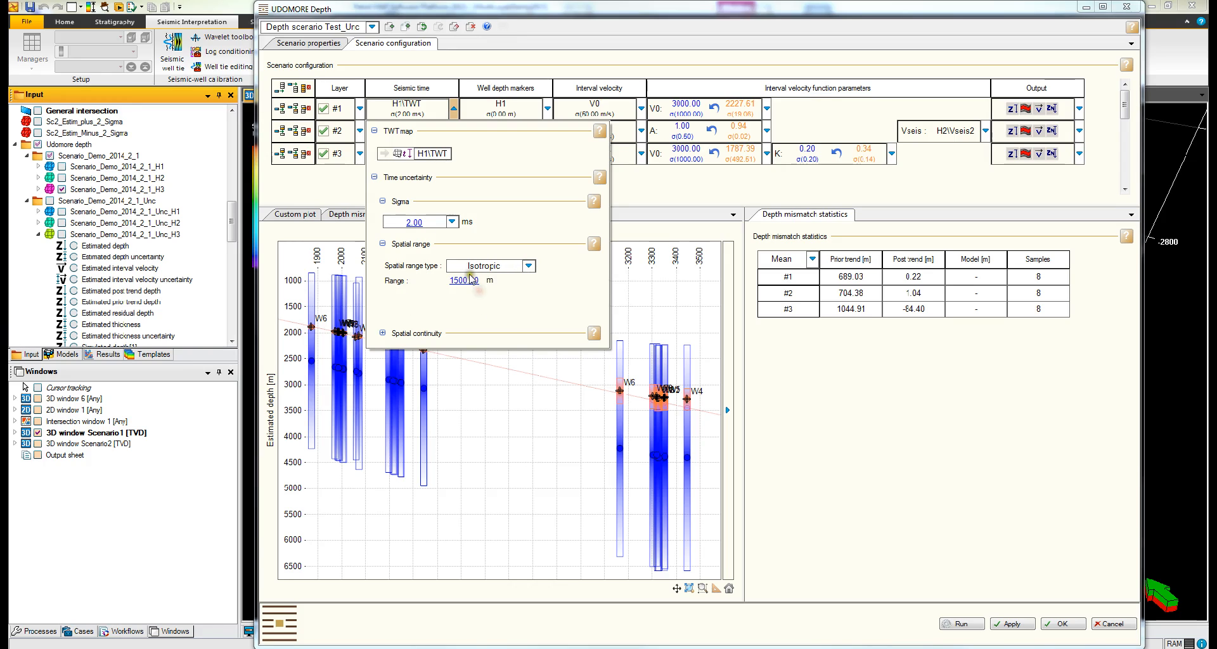
click(382, 333)
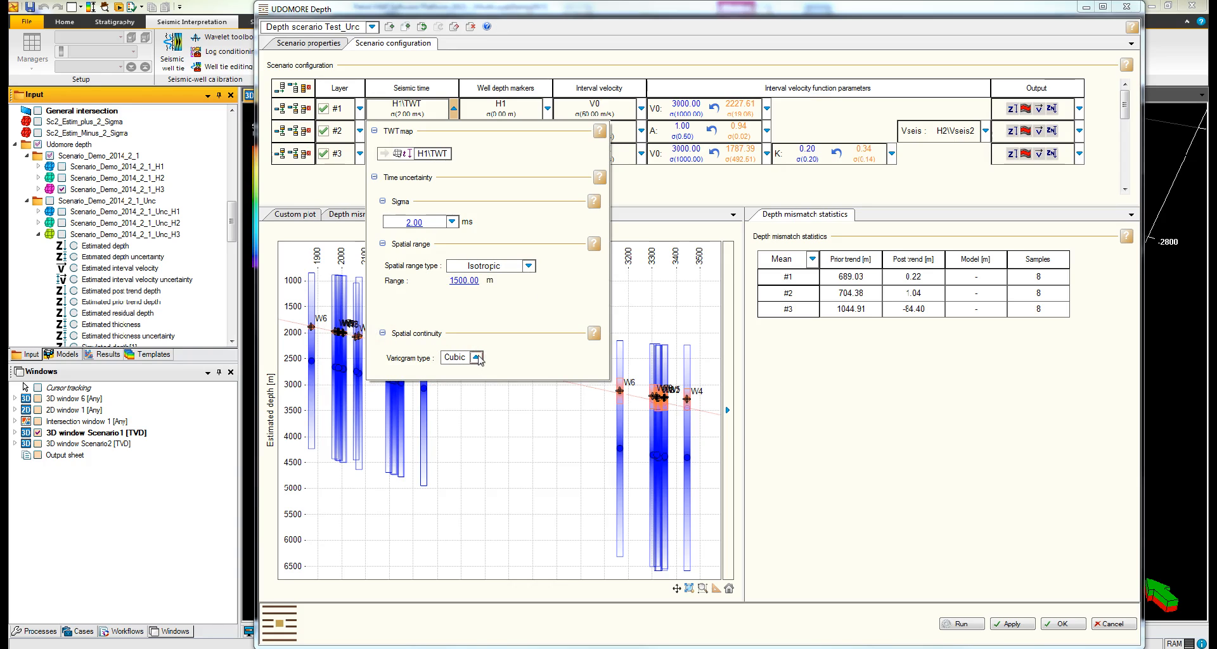
click(476, 357)
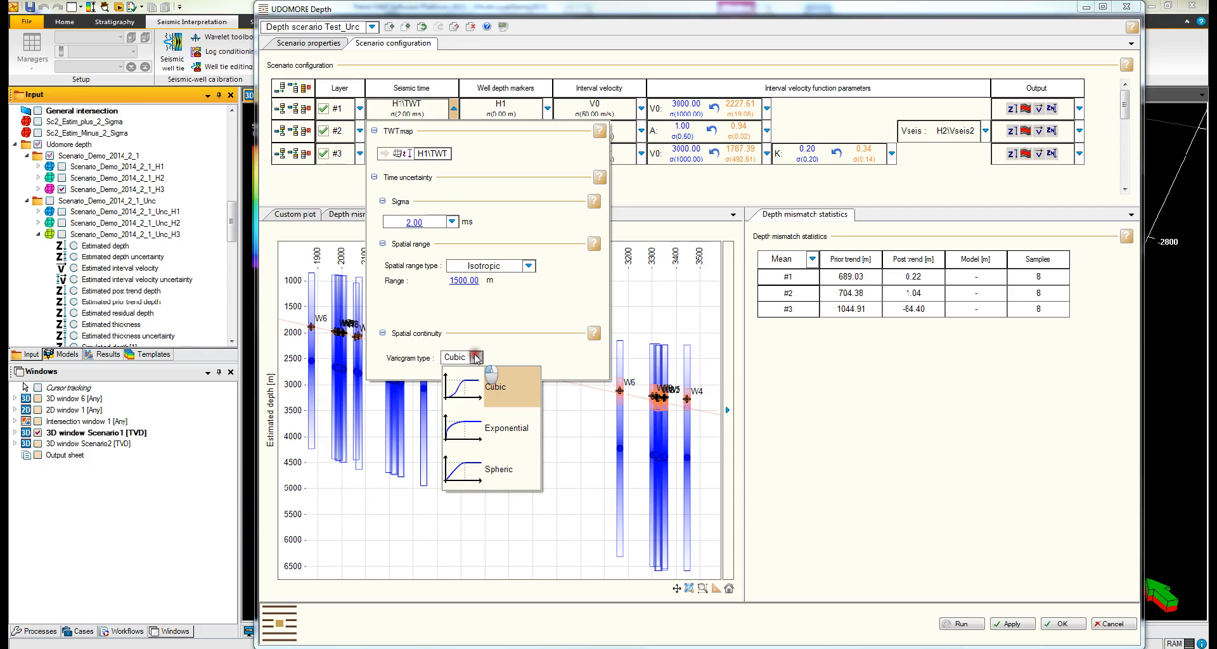
click(476, 357)
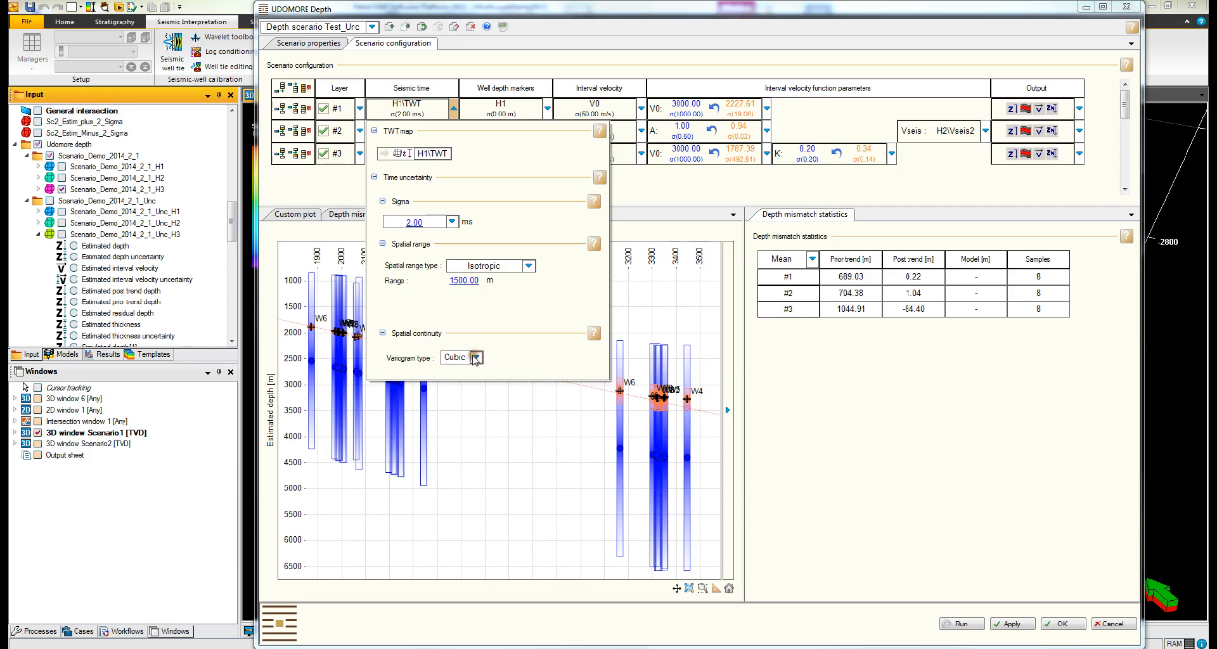
click(453, 111)
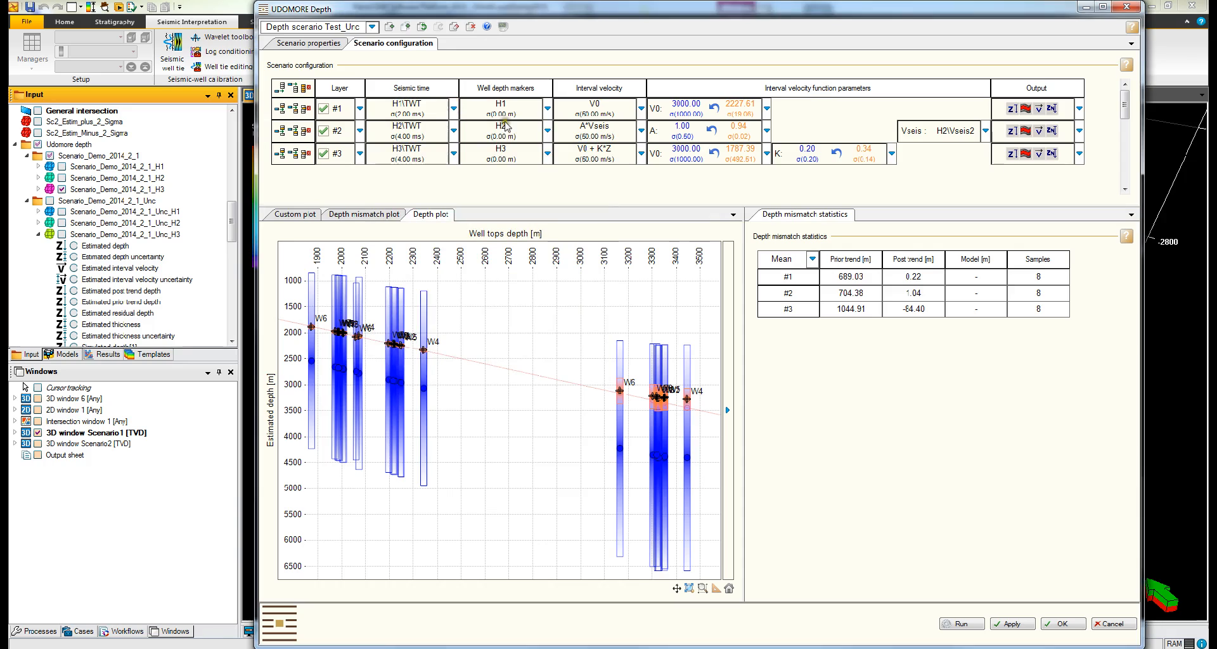
Step: Try an attribute-based well uncertainty for layer #1's H1 markers and switch back to the constant value
click(548, 111)
click(469, 216)
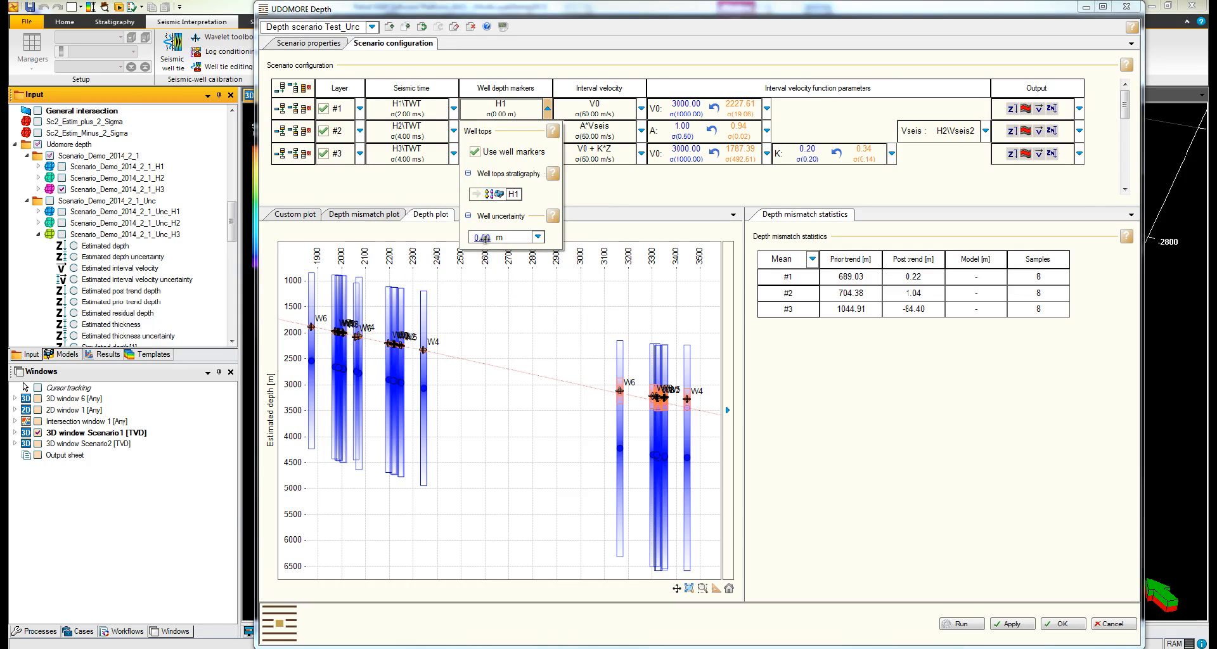
click(538, 236)
click(501, 270)
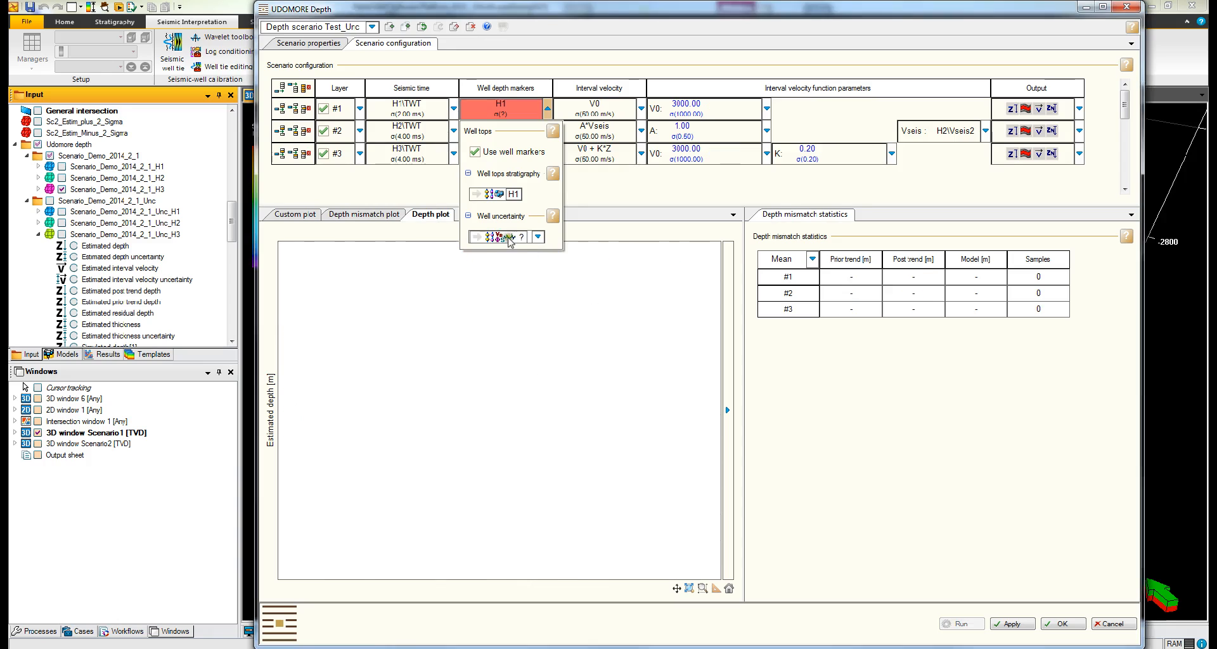
click(538, 236)
click(515, 252)
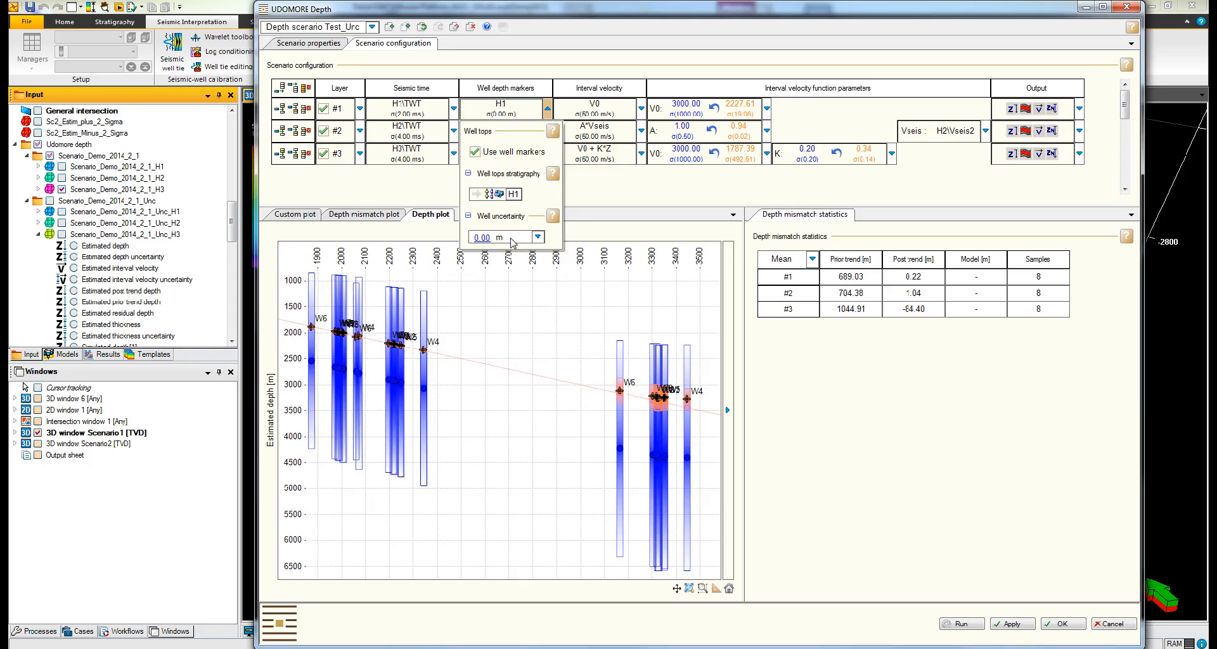
click(547, 108)
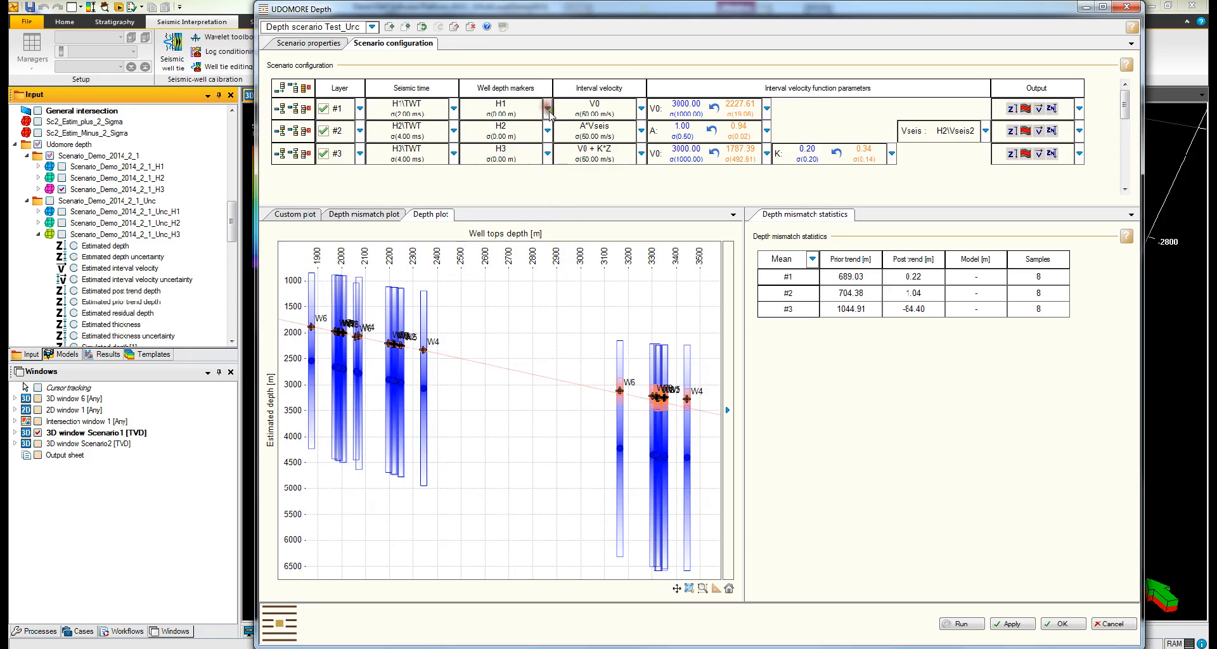
Step: Examine the sigma, spatial range and spatial continuity settings of layer #1's interval velocity residual uncertainty
click(640, 109)
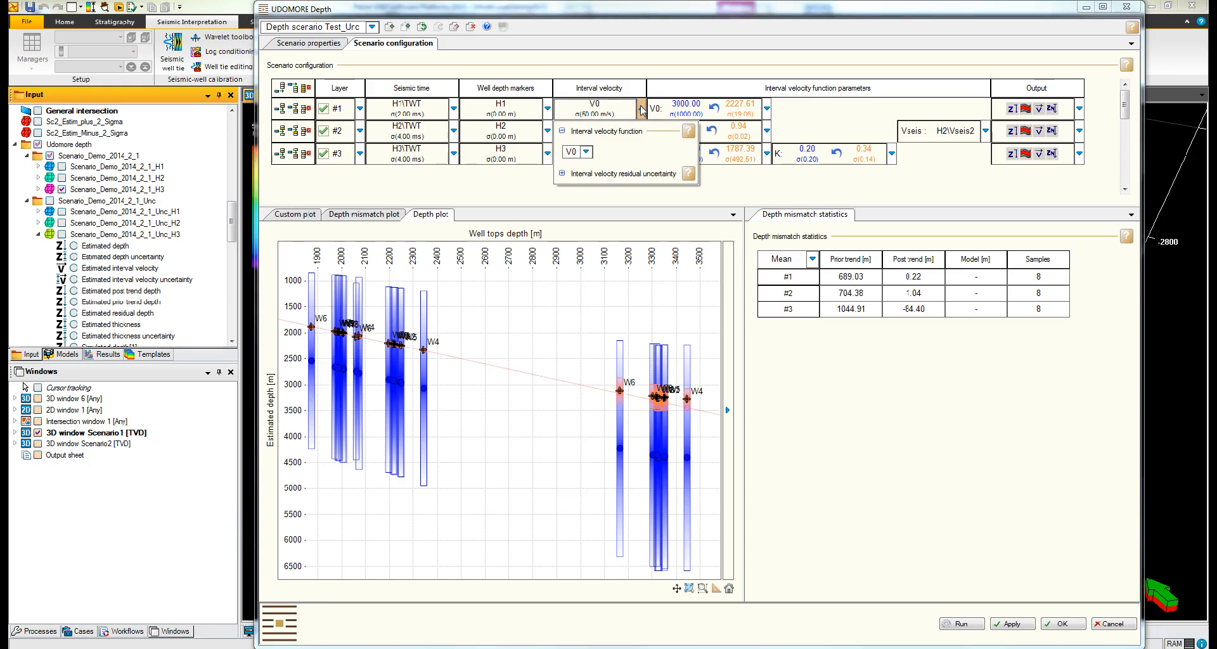
click(561, 173)
click(570, 197)
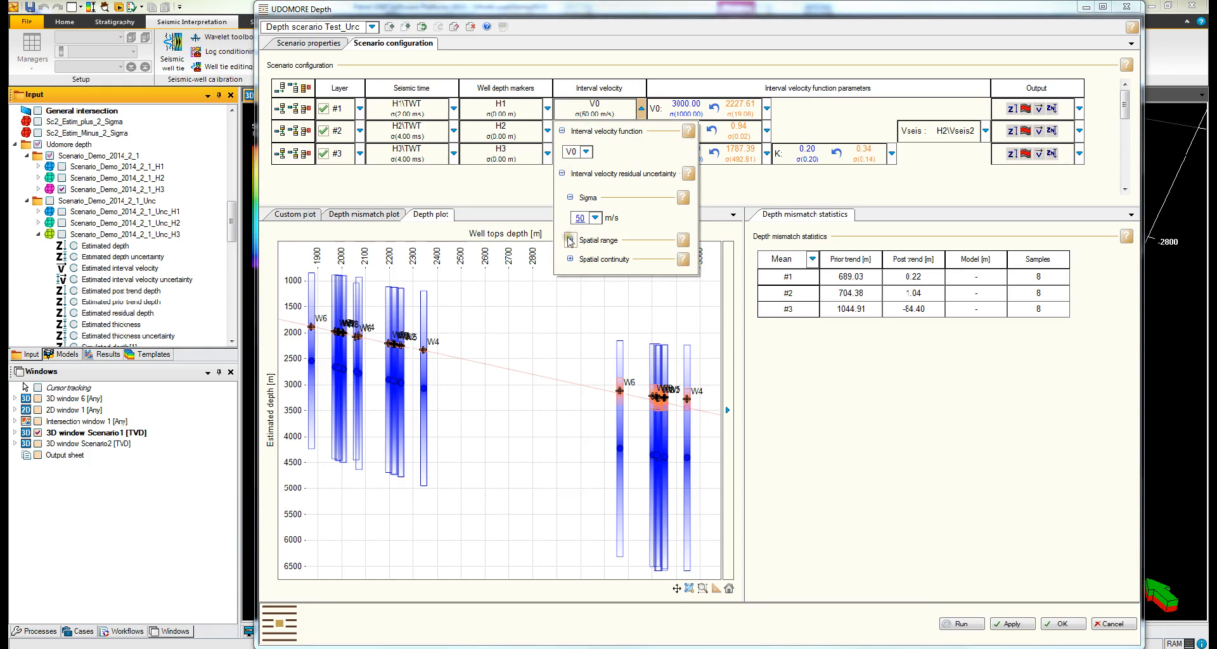
click(570, 240)
click(570, 329)
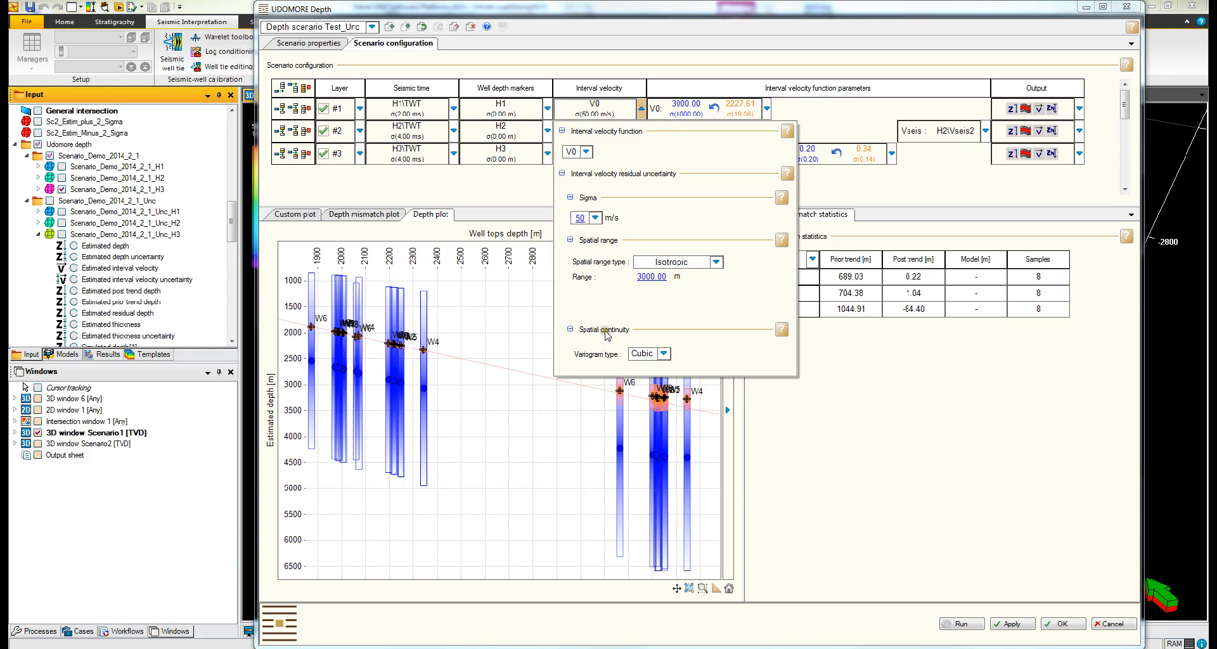
Step: Set the sigma of layer #1's interval velocity residual uncertainty to 20 m/s
click(580, 217)
text(20)
key(Return)
click(641, 109)
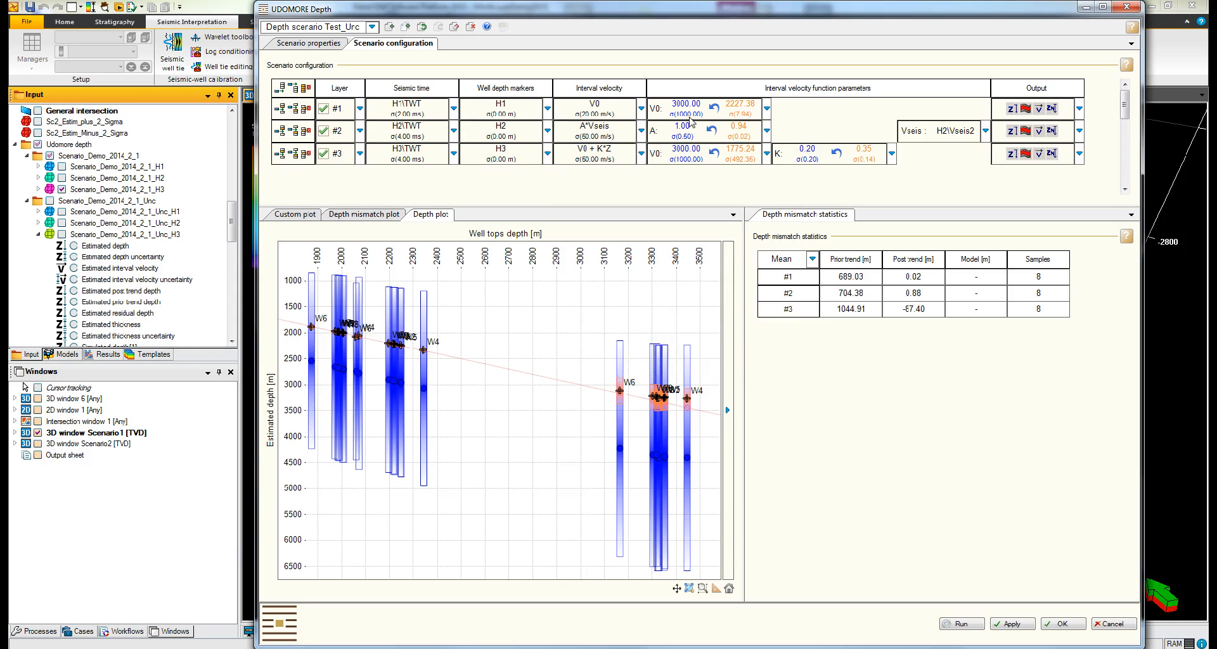
Step: Set layer #1's V0 function parameter to 2225 m/s with a sigma of 20 m/s
click(768, 110)
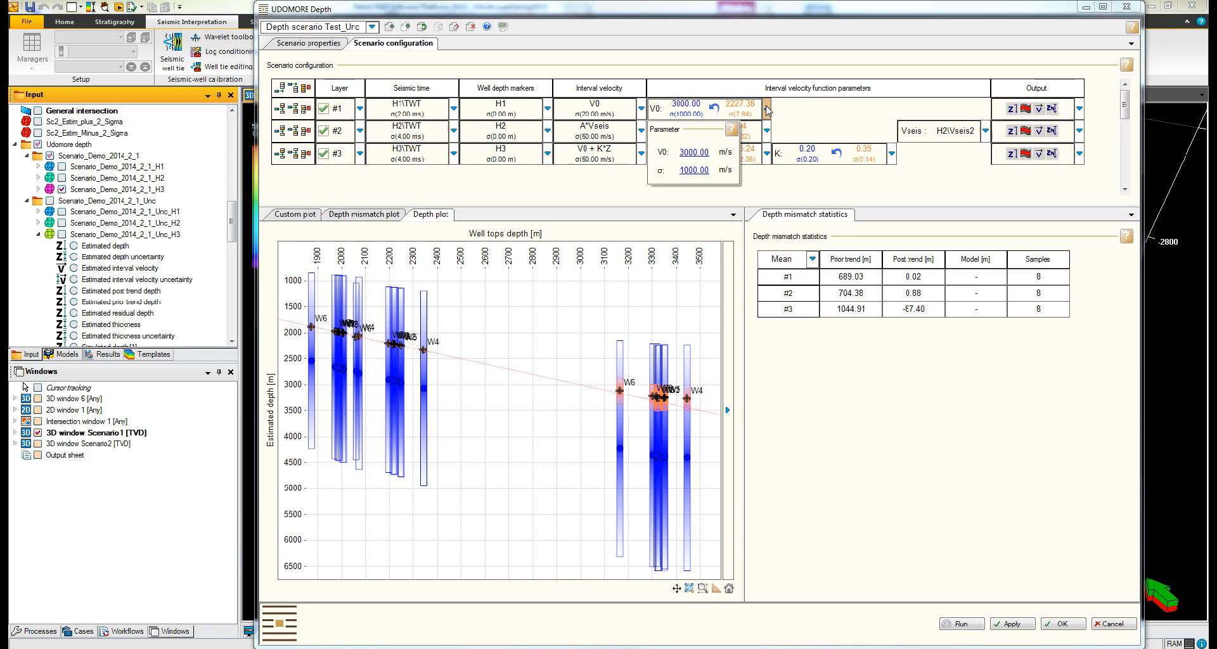
click(768, 109)
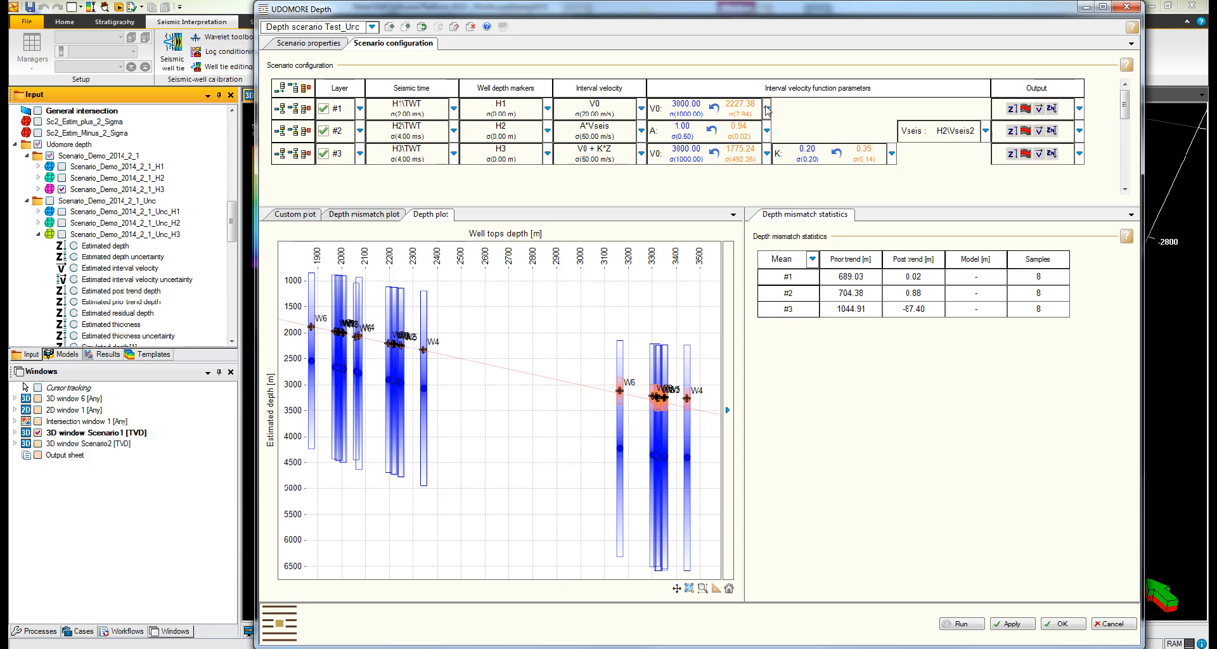
click(767, 110)
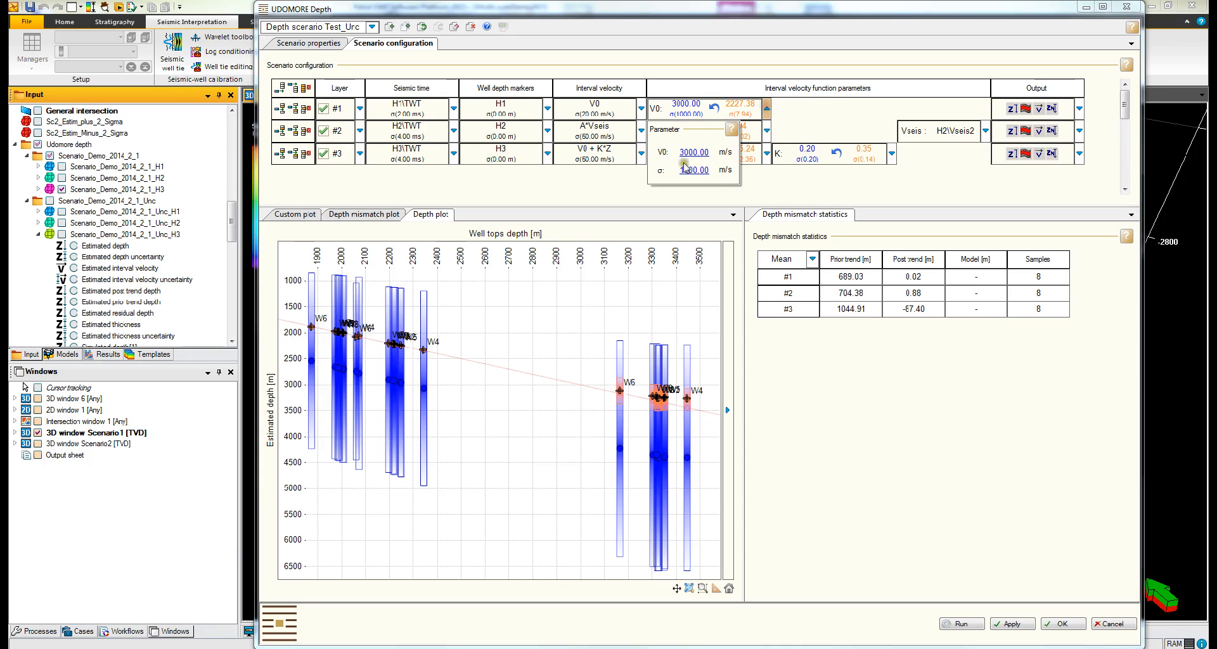
double_click(693, 151)
text(22)
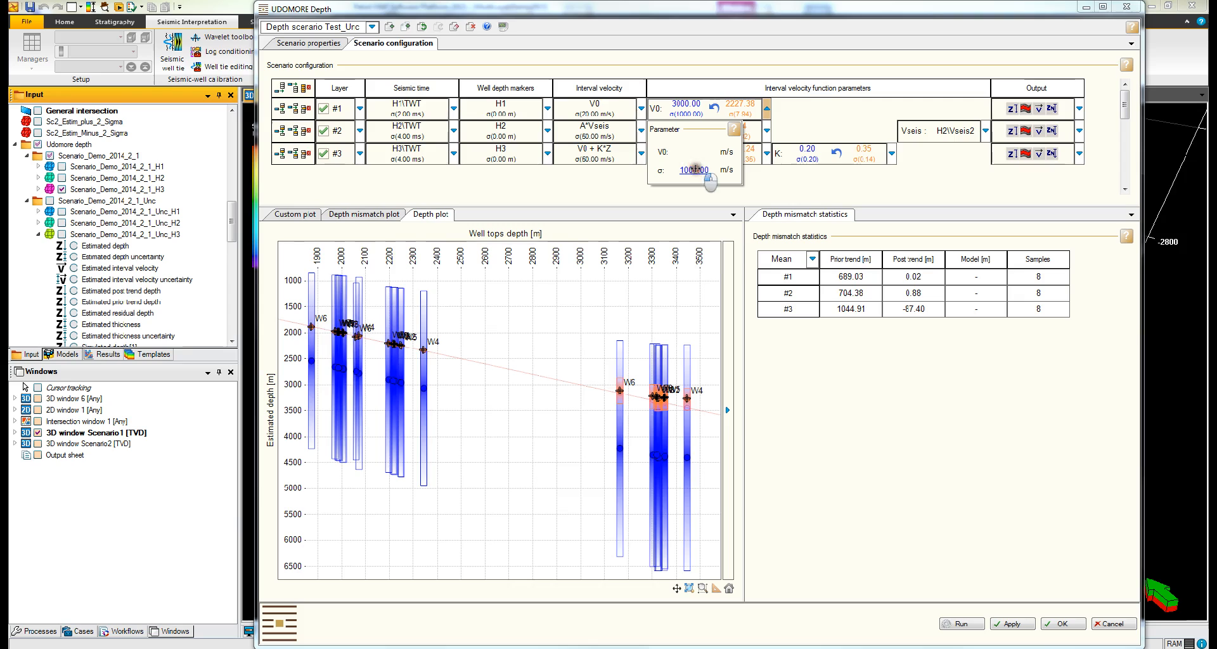
double_click(680, 168)
text(2)
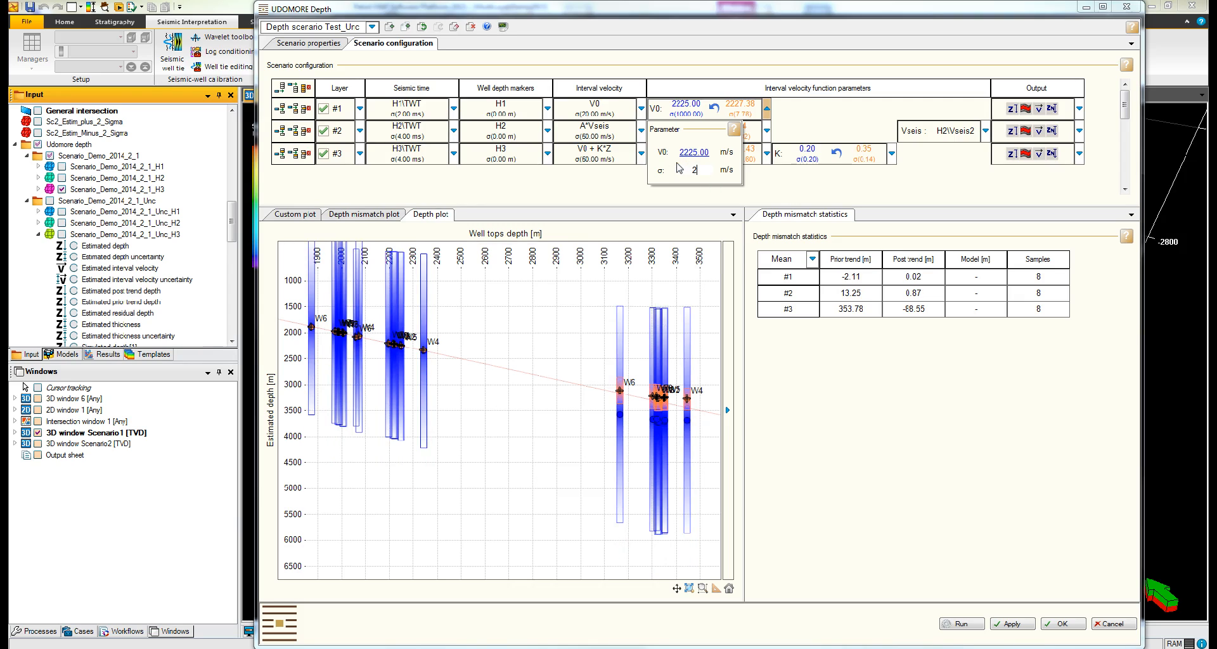
click(765, 106)
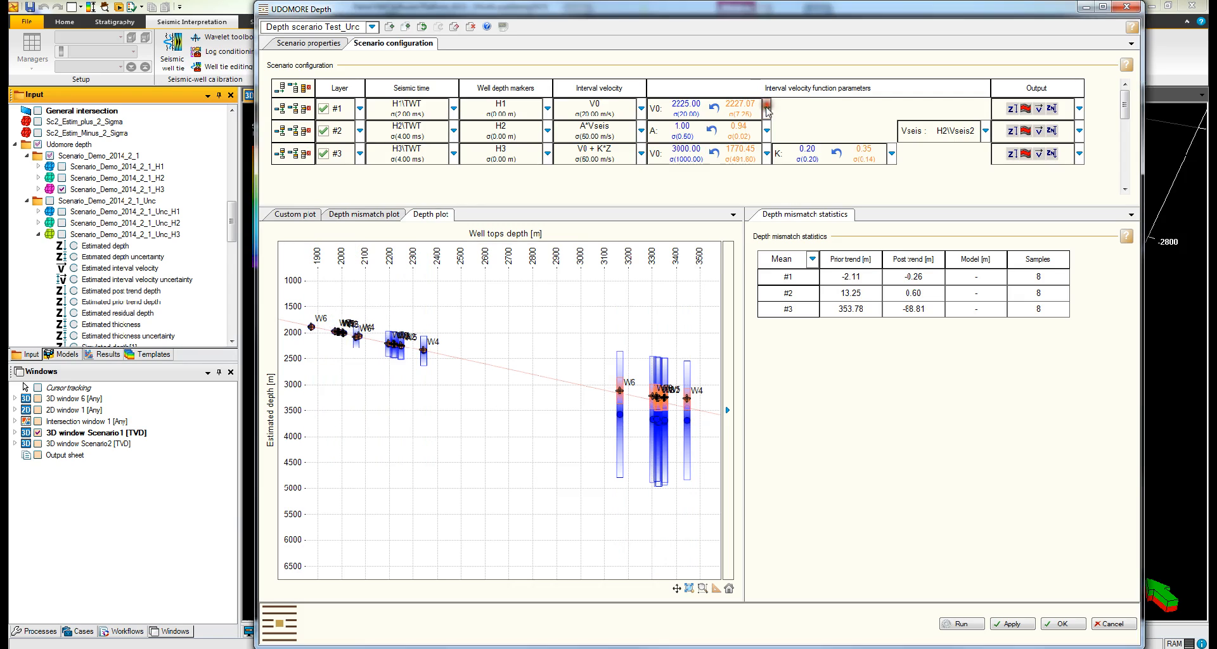
Step: Replace layer #2's prior A with its estimated posterior, and set layer #3's K to 0.40 1/s with sigma 0
click(712, 131)
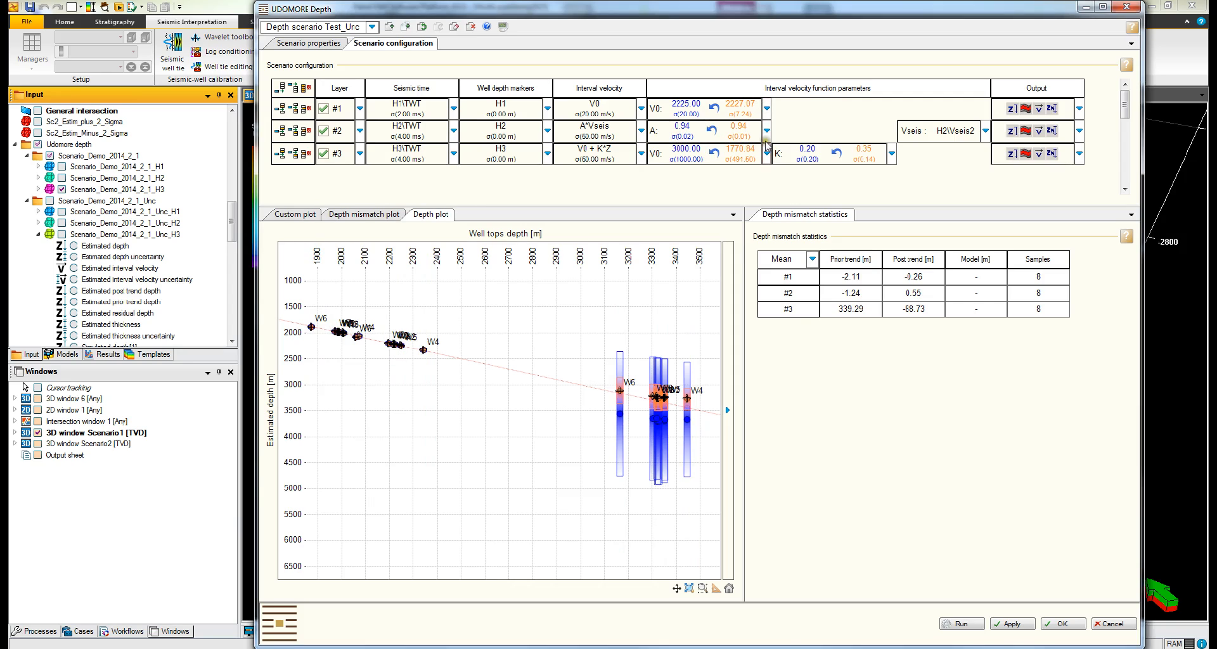
click(891, 154)
click(806, 197)
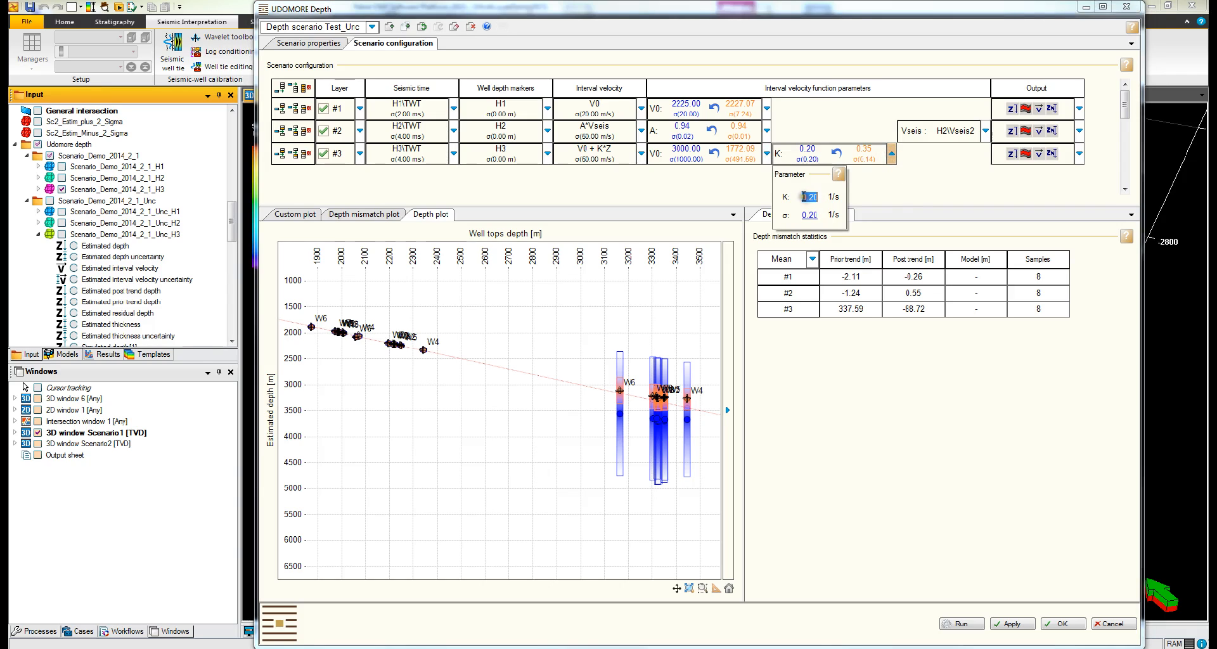
text(0.)
click(805, 214)
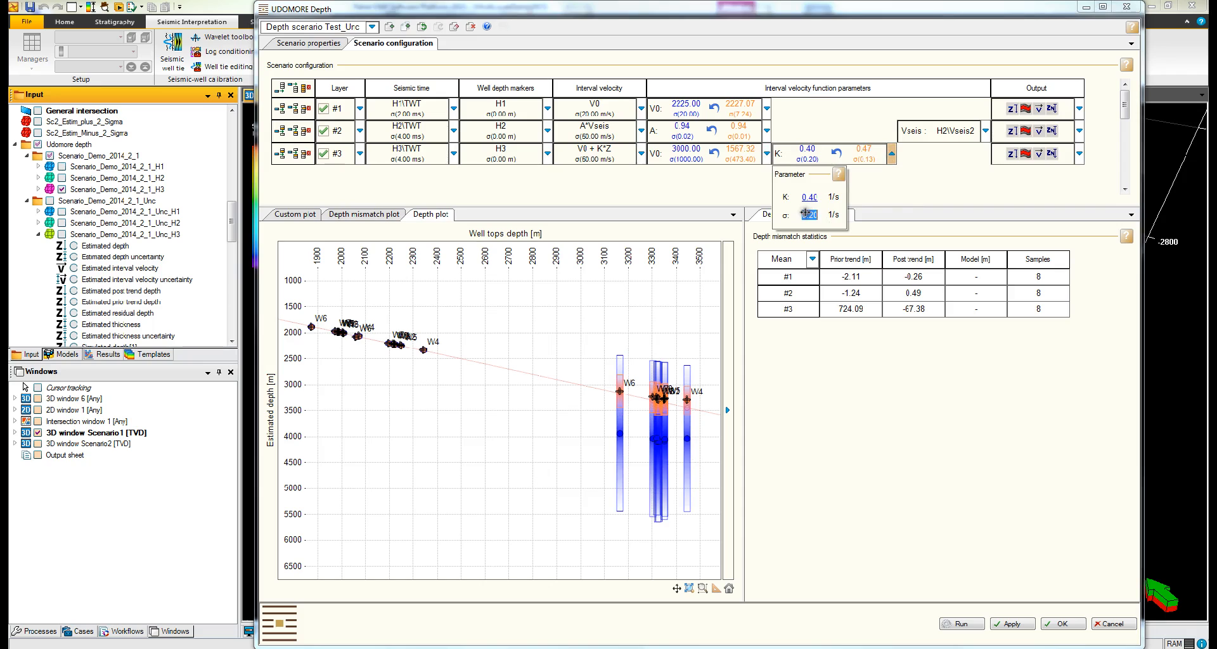
text(0)
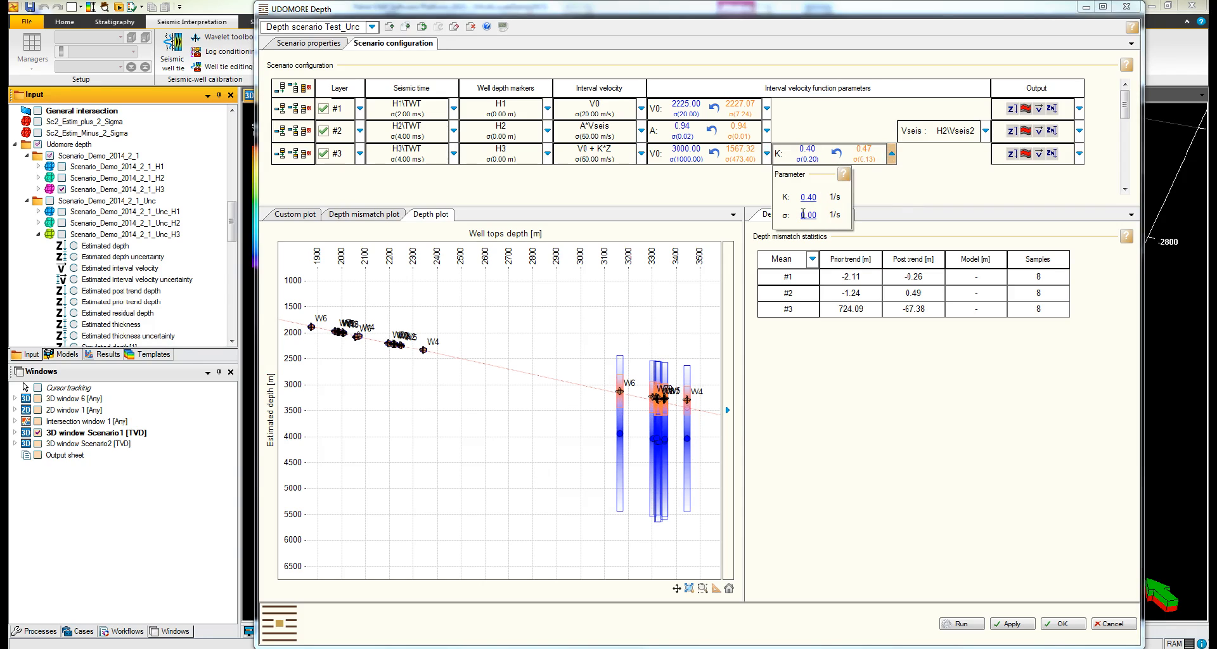
key(Return)
click(891, 154)
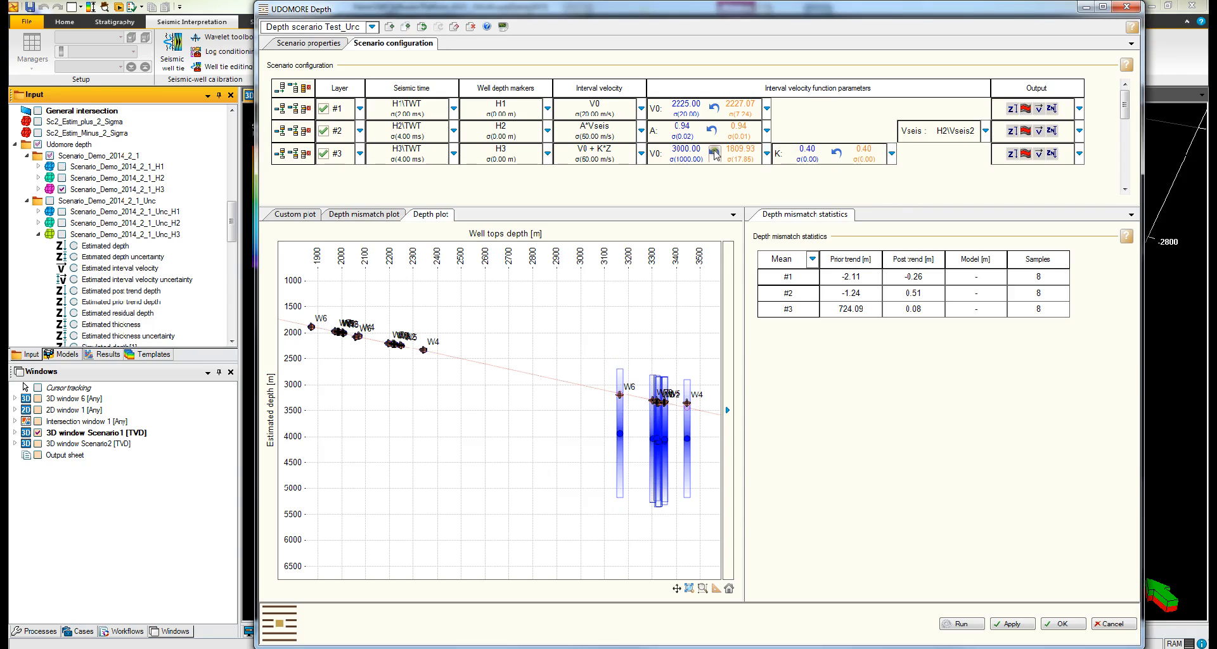
Step: Replace layer #3's prior V0 with its estimated posterior and accept the scenario configuration
click(714, 154)
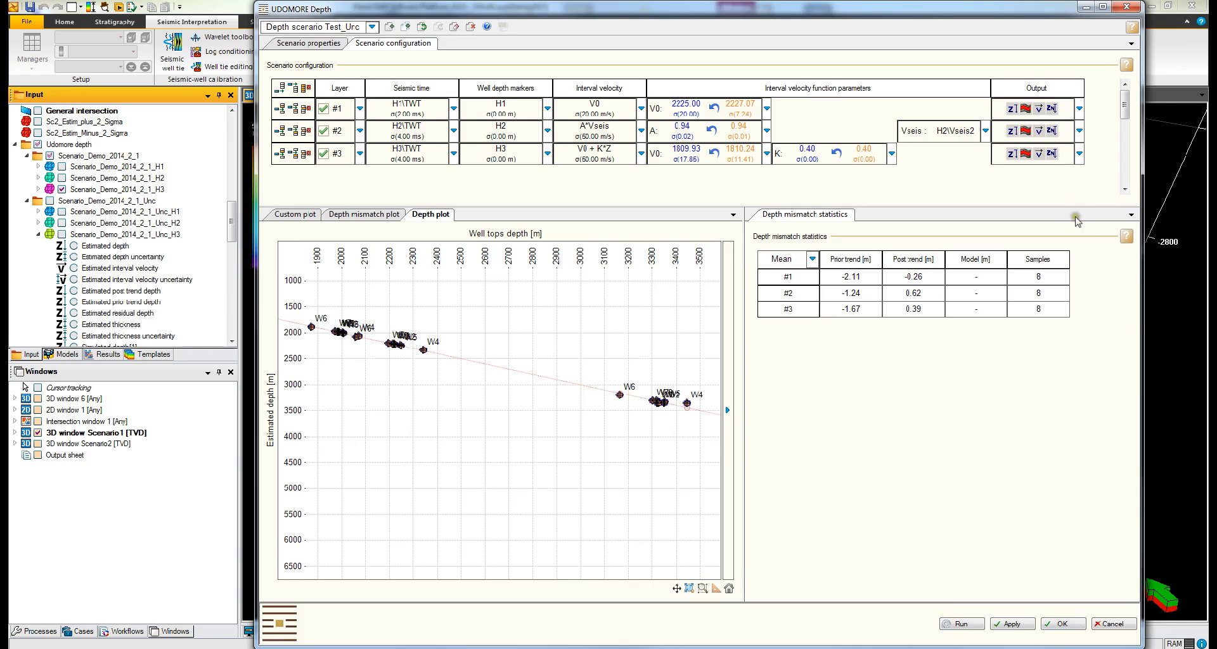
click(1060, 625)
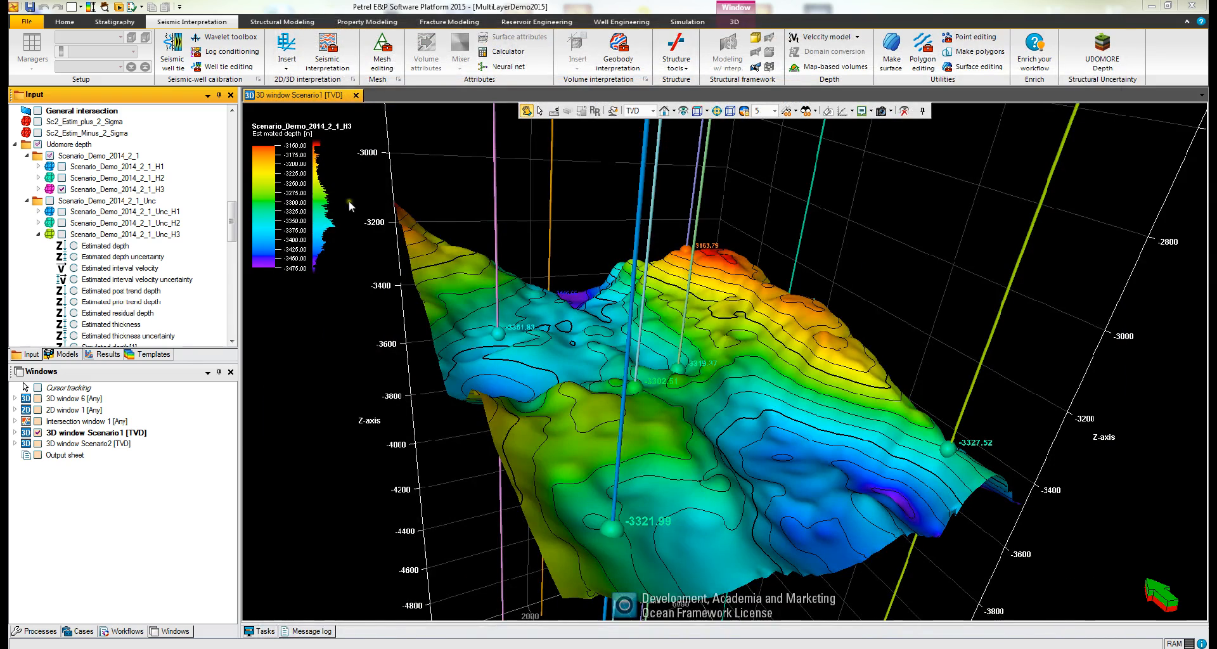
Step: Open the 3D window Scenario2 and tile it vertically beside the 3D window Scenario1
scroll(190, 54, up, 2)
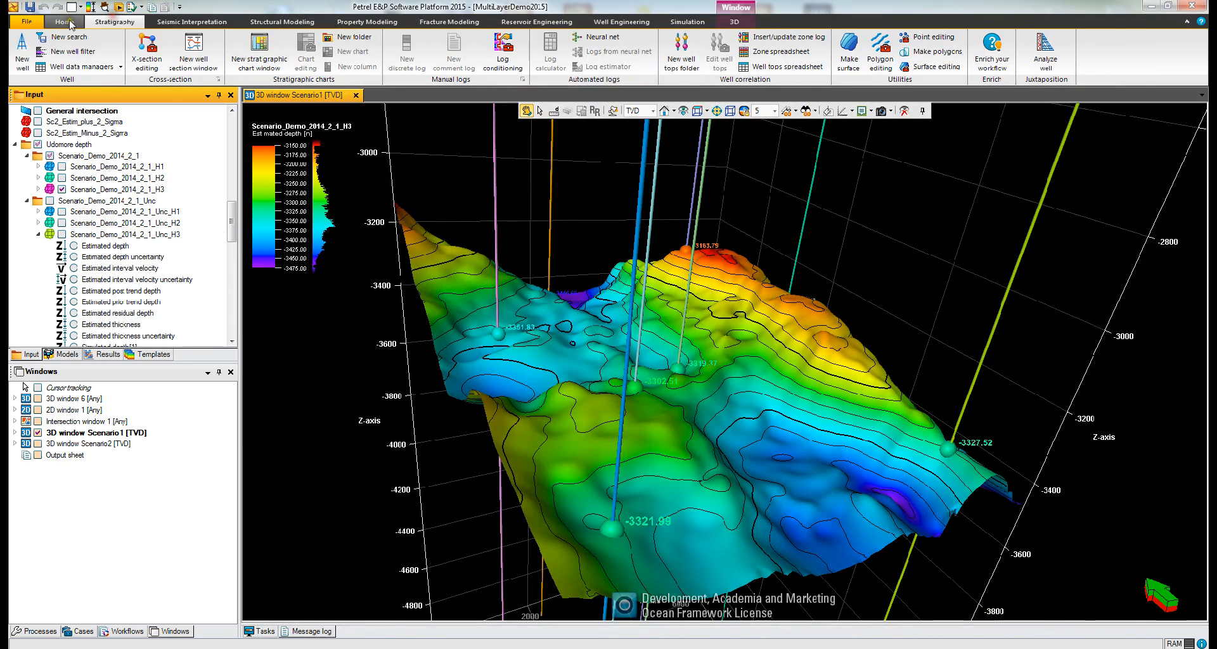
click(213, 60)
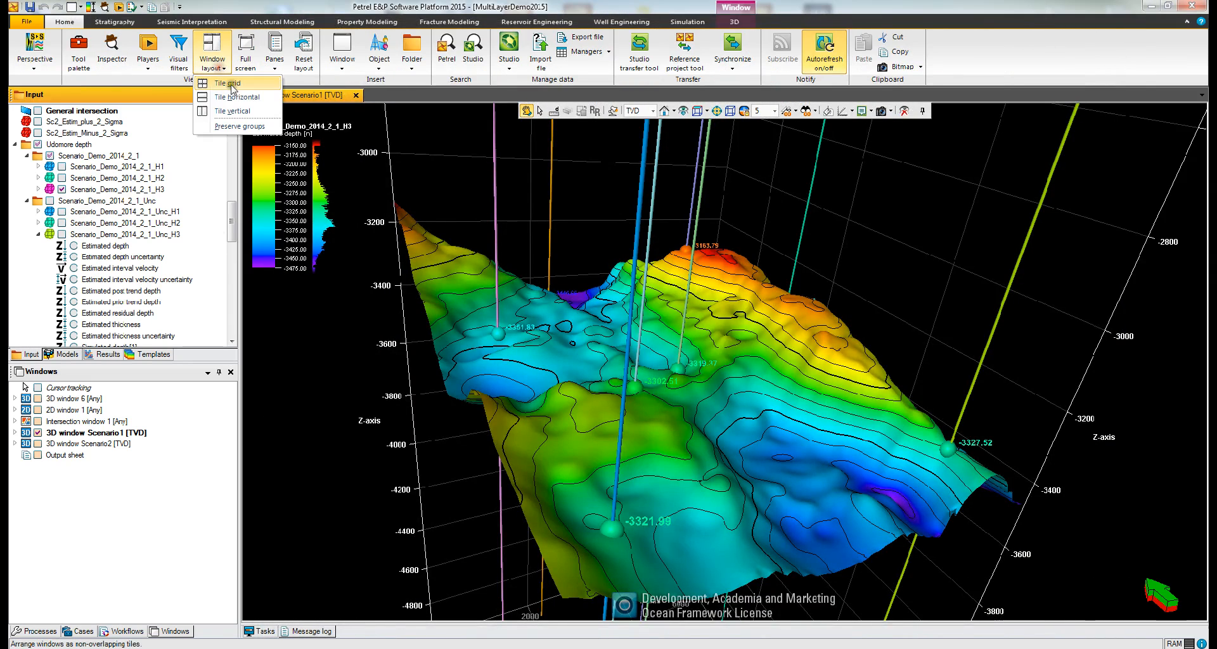
click(234, 111)
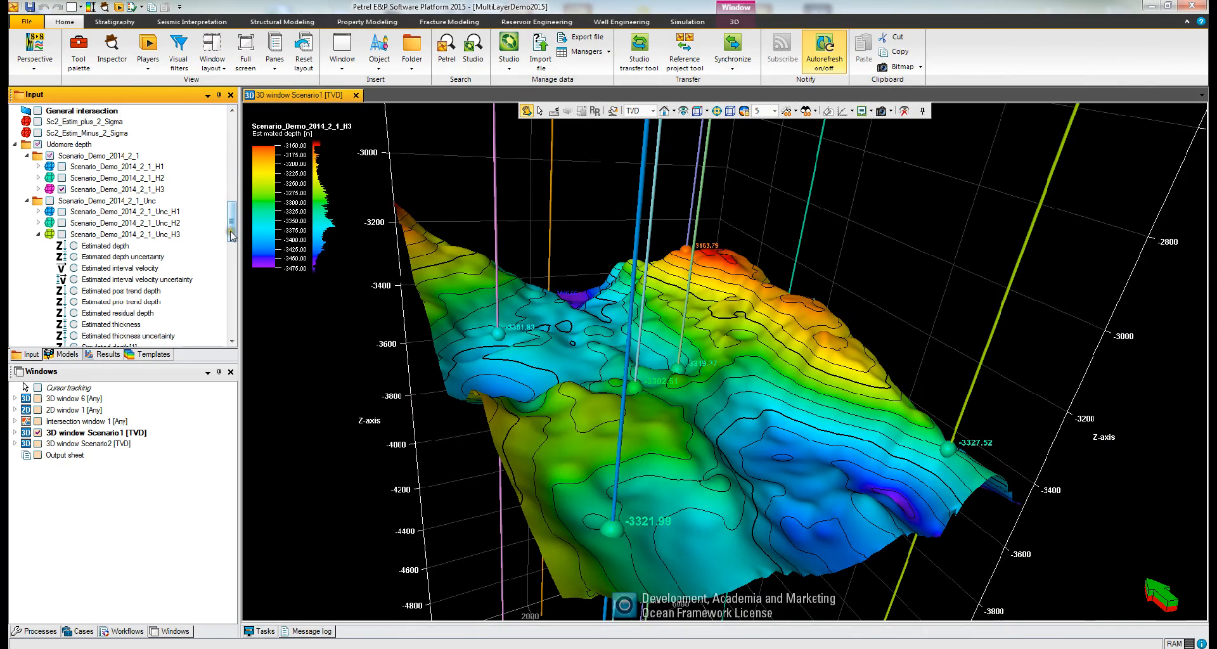
click(37, 443)
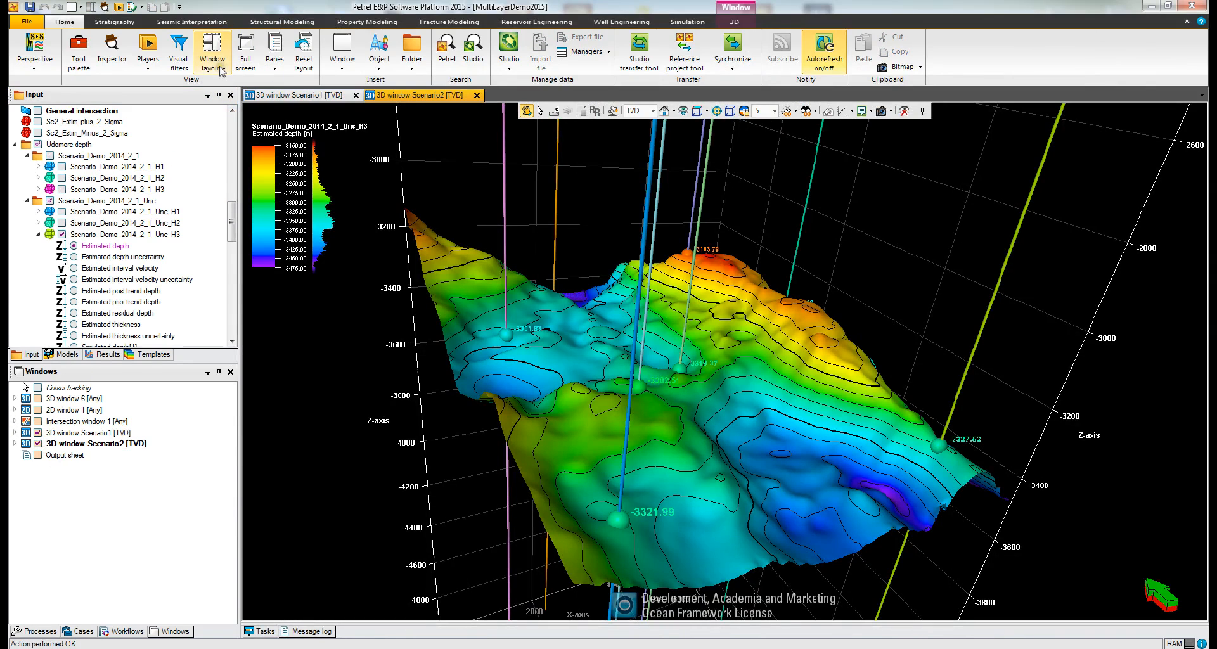
click(212, 60)
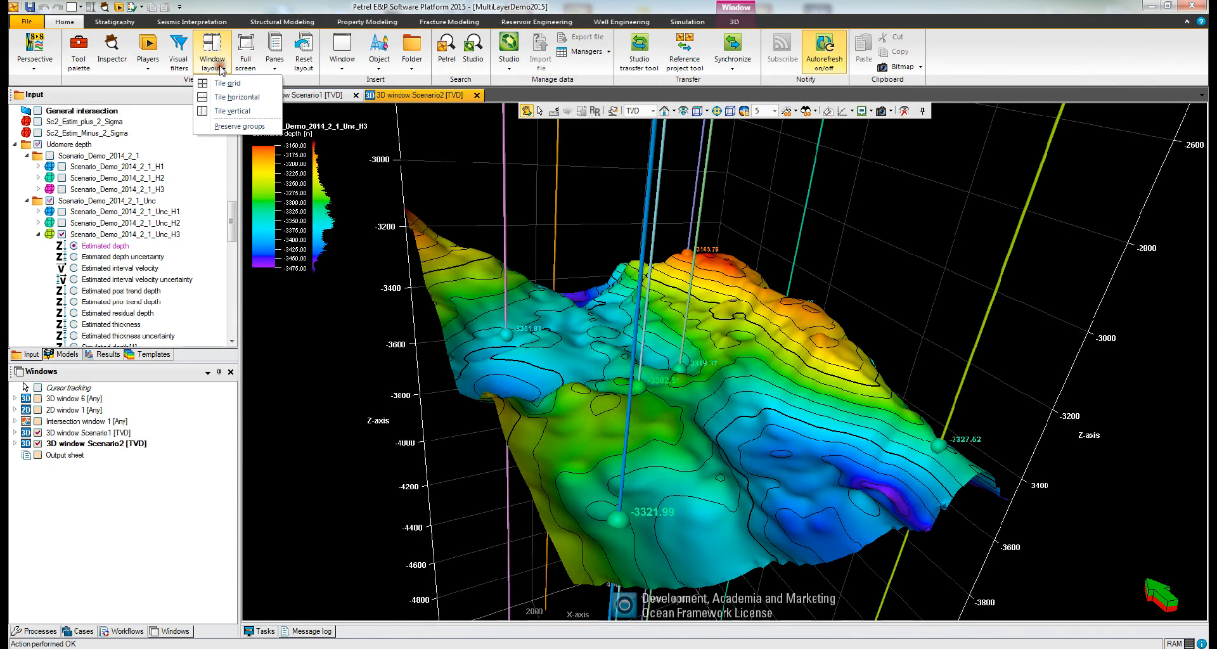
click(234, 111)
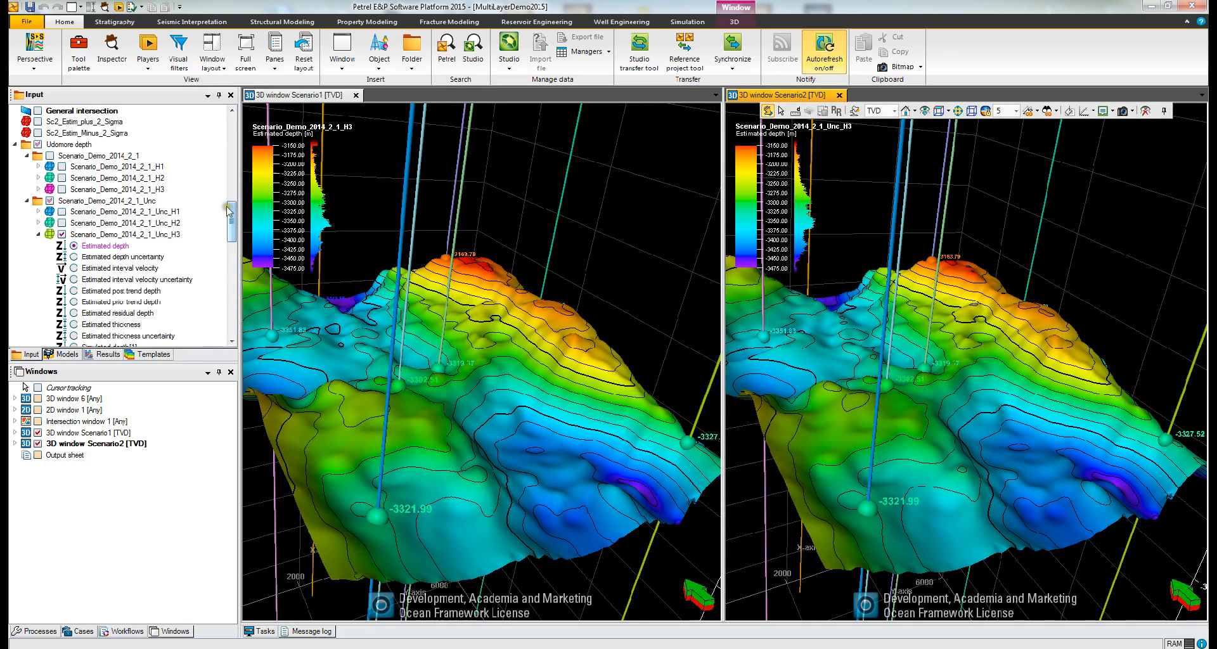
Step: Display the Diff_Sc1_Sc2 attribute on the Scenario_Demo_2014_2_1_Unc_H3 surface, then return to its estimated depth
drag(231, 218, 227, 298)
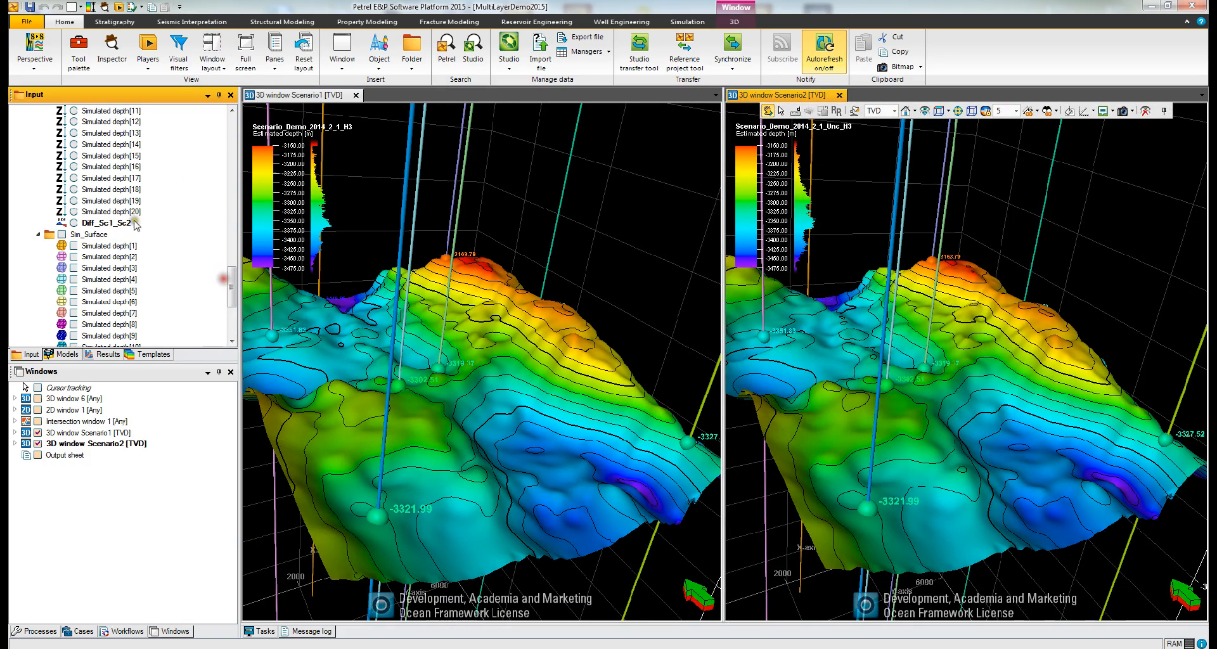
click(73, 223)
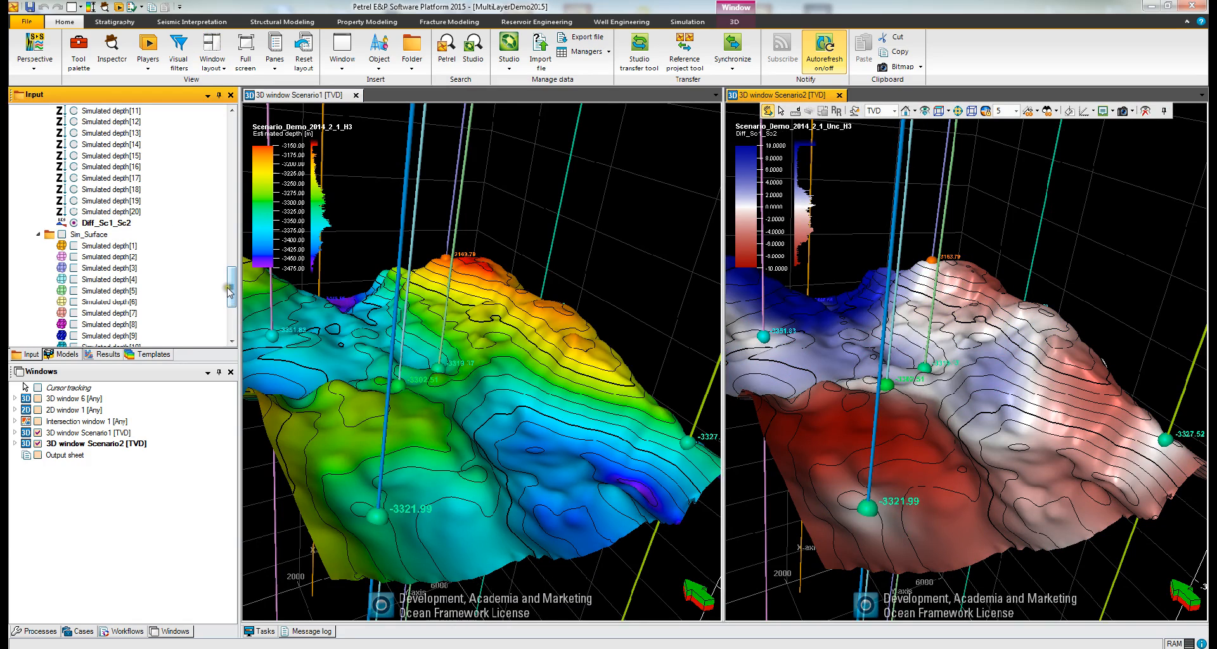
drag(231, 291, 231, 231)
click(73, 190)
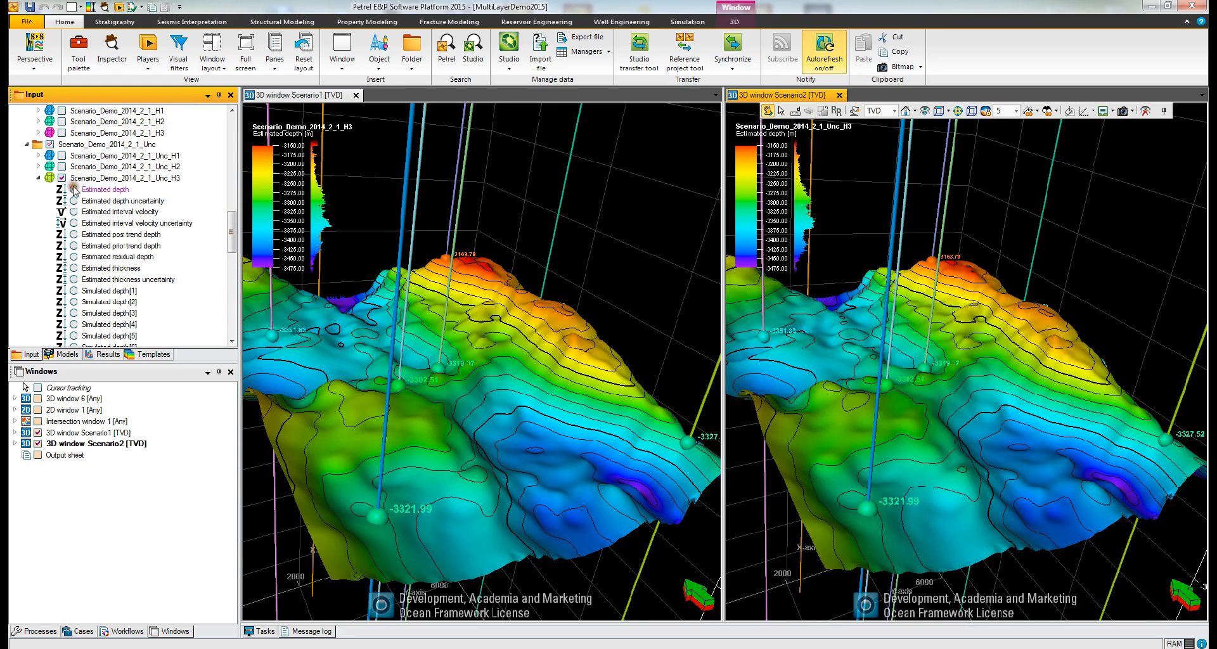